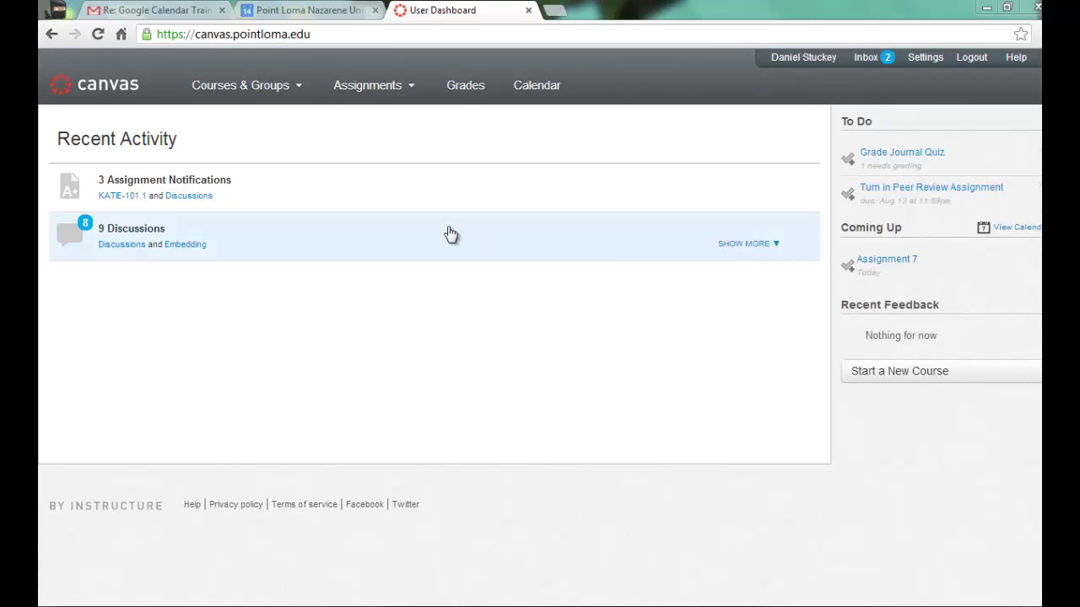
# Open the course calendar of DAN-101.1 from its course settings, dismissing the Next Steps checklist.
pyautogui.moveTo(261, 84)
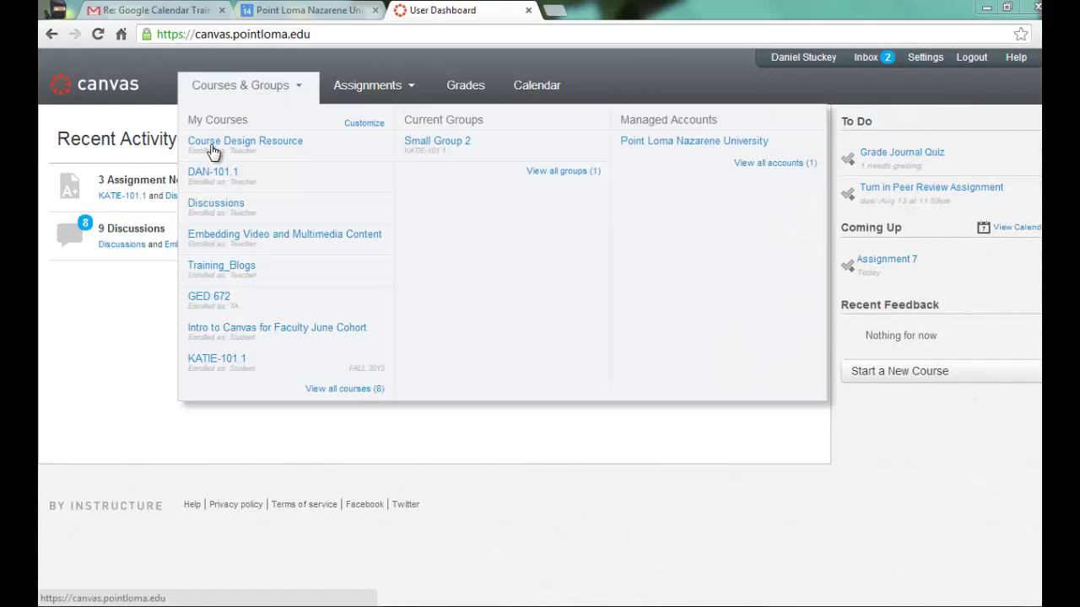
pyautogui.click(209, 174)
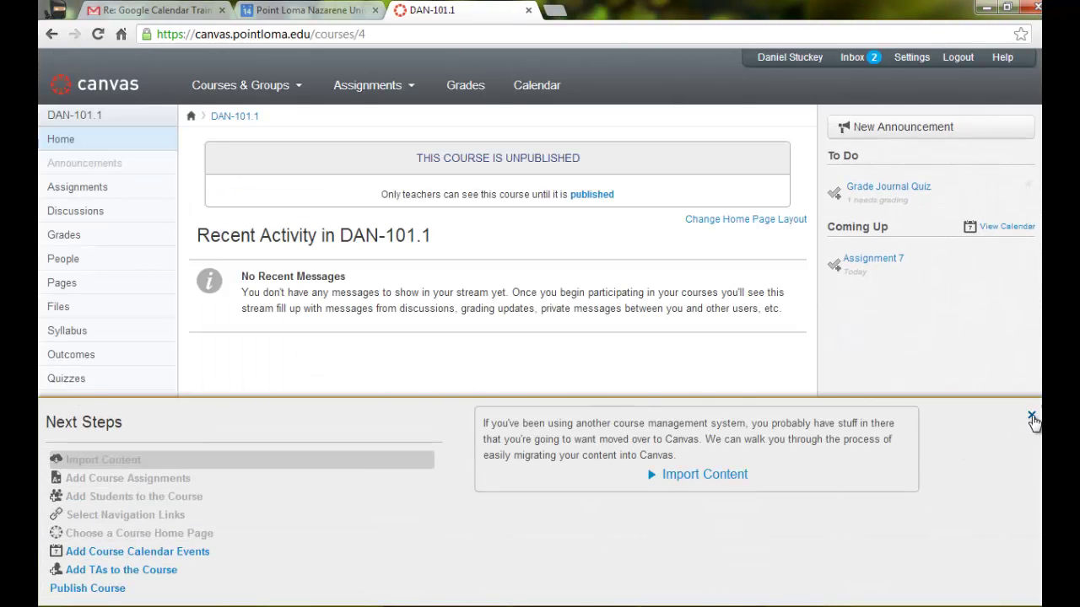
pyautogui.click(1030, 417)
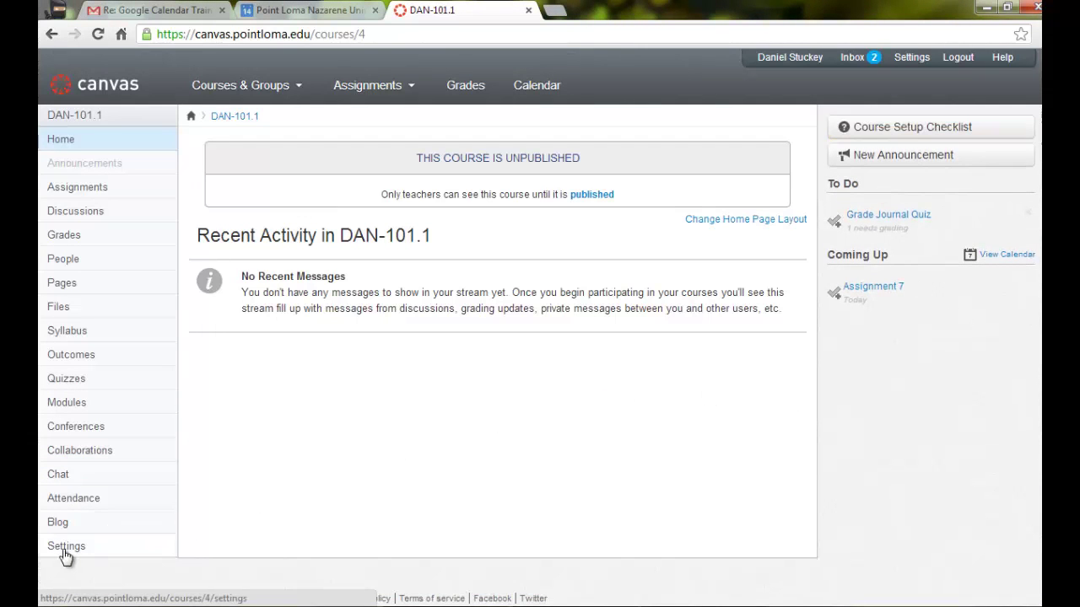
pyautogui.click(65, 550)
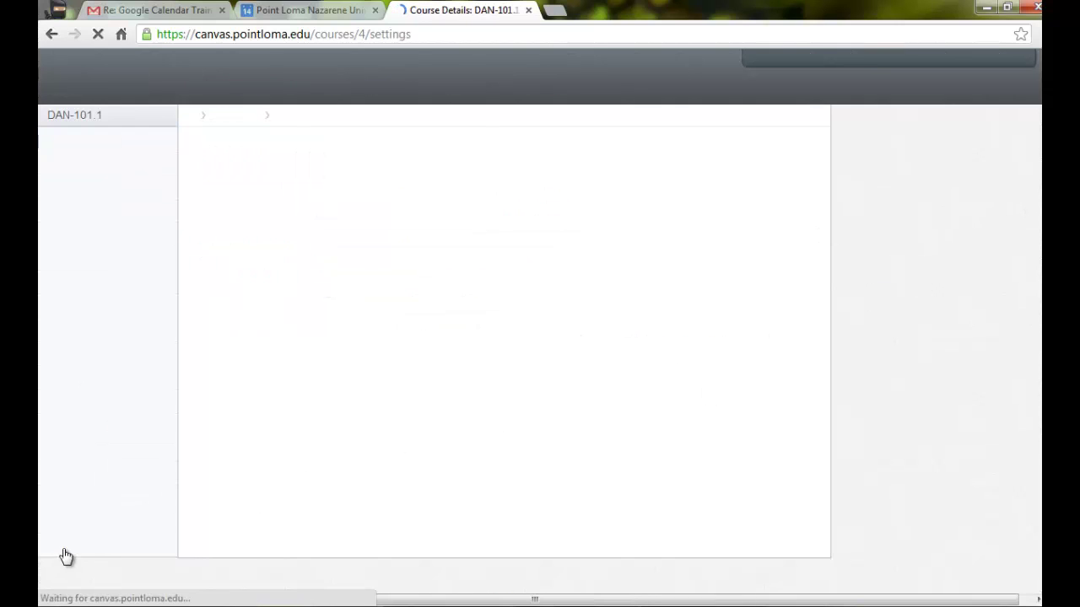
pyautogui.click(917, 184)
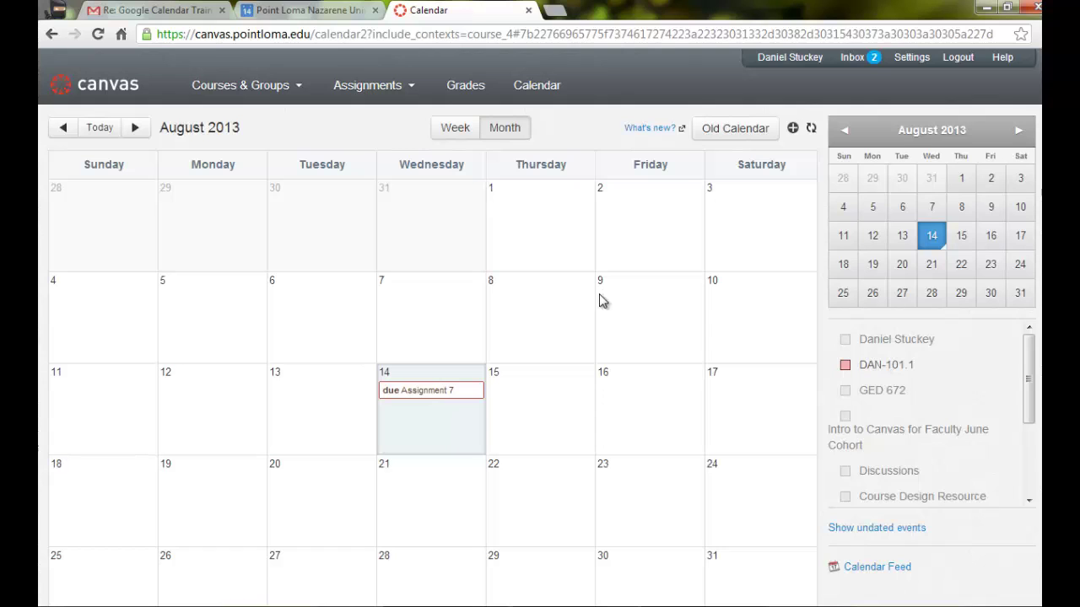
# Add an event titled "Test" on August 15, 2013 to the DAN-101.1 calendar.
pyautogui.click(532, 400)
pyautogui.click(544, 266)
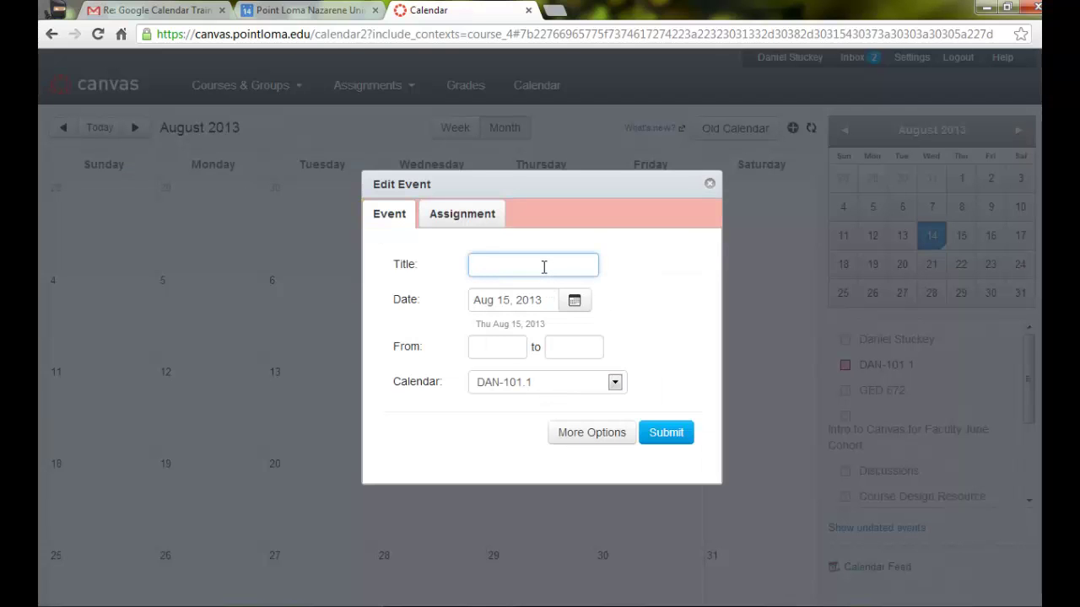
pyautogui.write('Test')
pyautogui.click(666, 435)
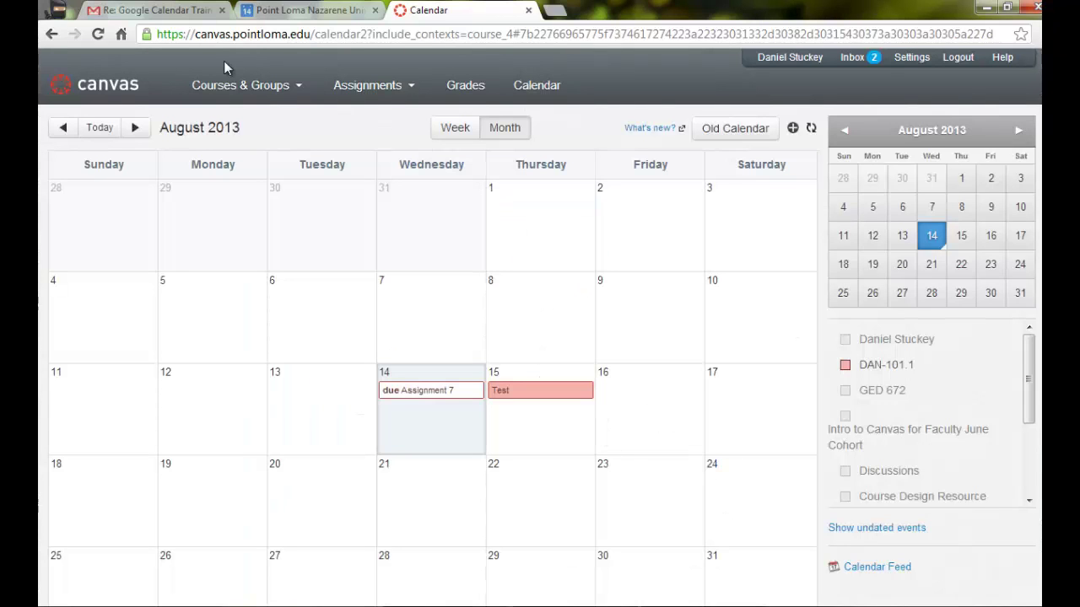
# Open the course calendar of Training_Blogs from its course settings, dismissing the Next Steps checklist.
pyautogui.moveTo(242, 97)
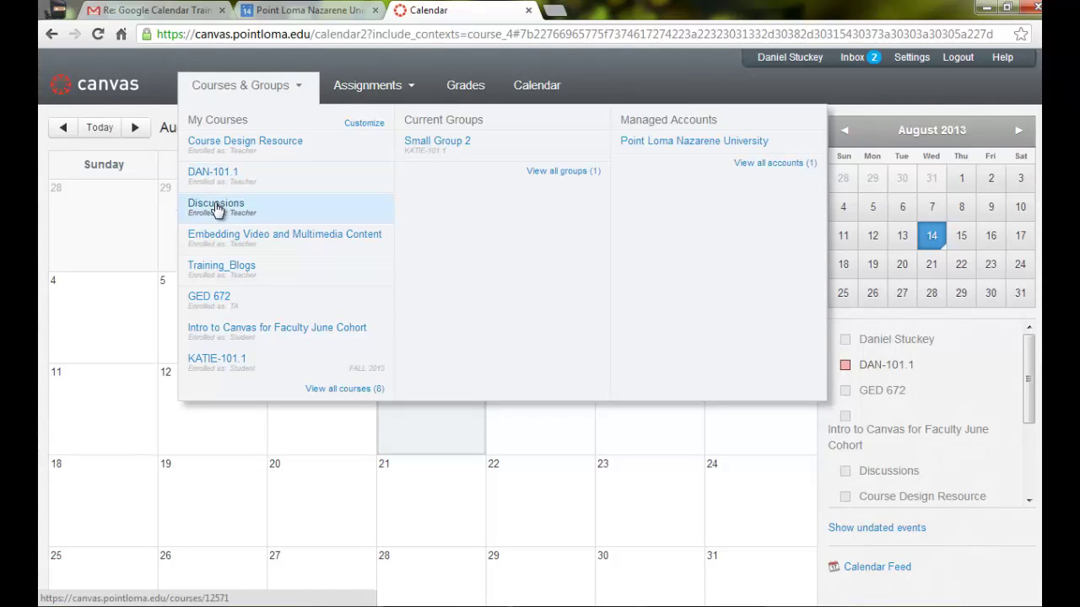
pyautogui.click(243, 274)
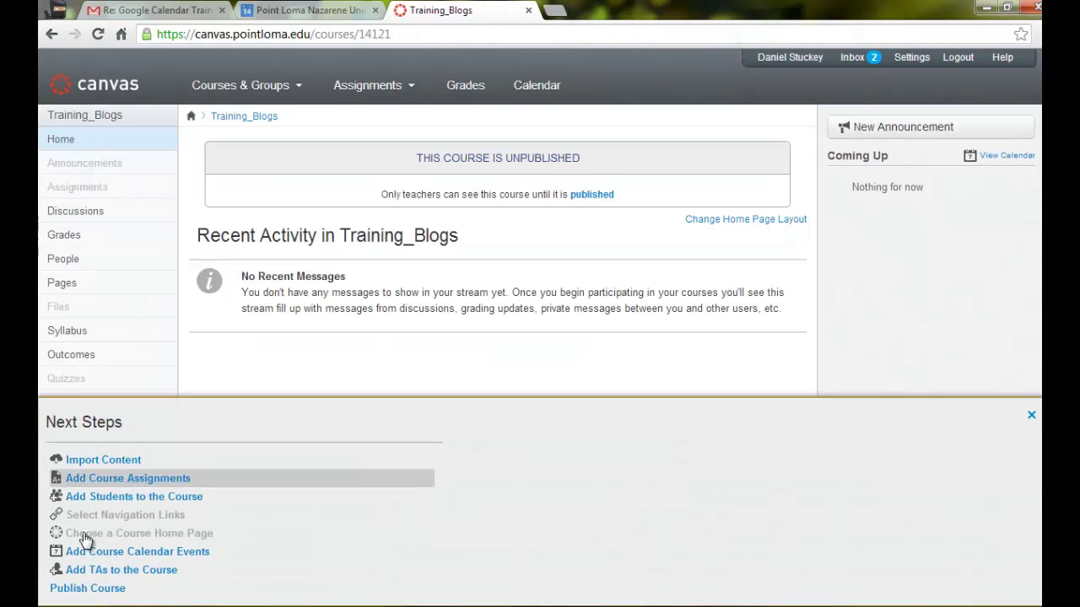
pyautogui.click(1031, 415)
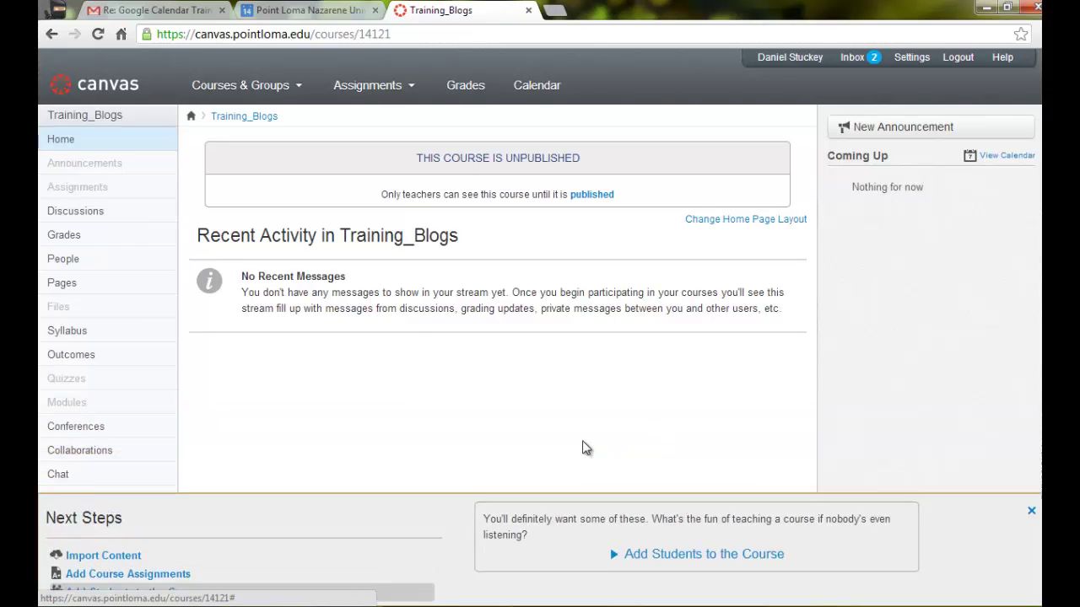
pyautogui.click(88, 523)
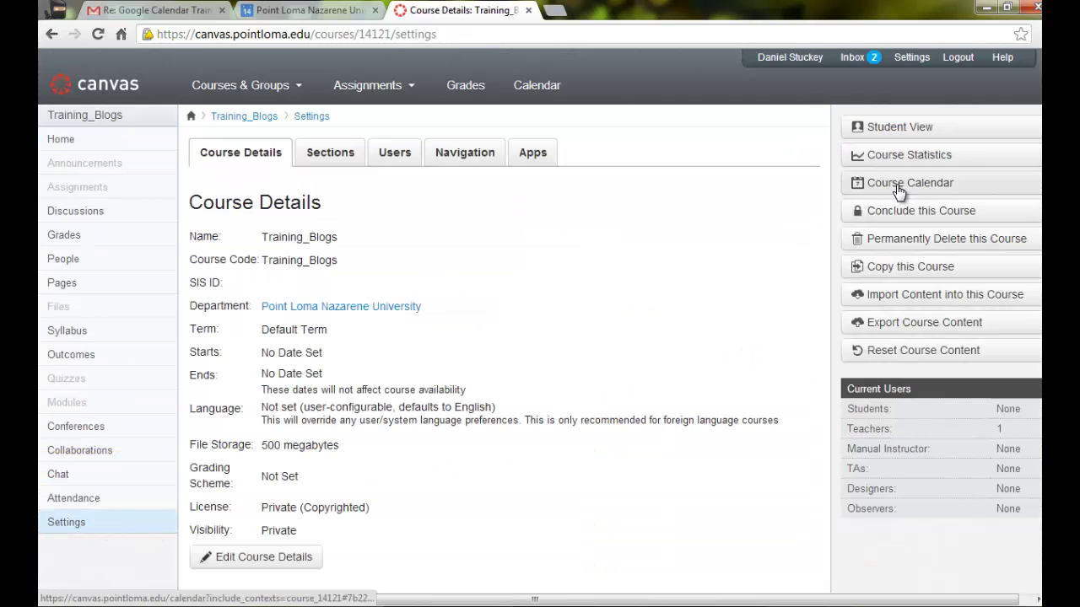
pyautogui.click(899, 190)
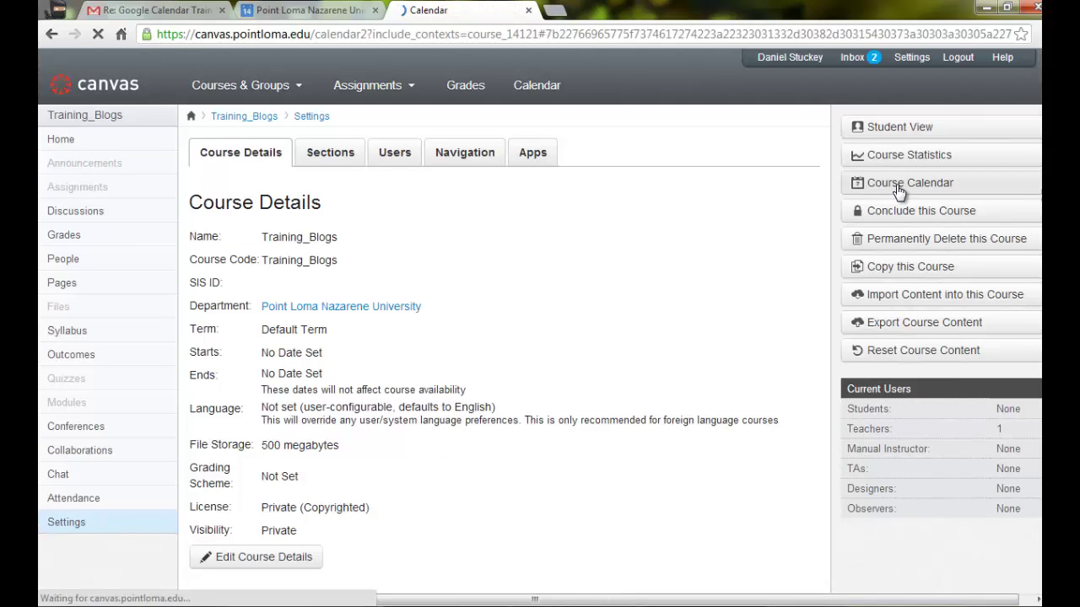
# Submit a new event for August 15, 2013 from the Training_Blogs course calendar.
pyautogui.click(535, 422)
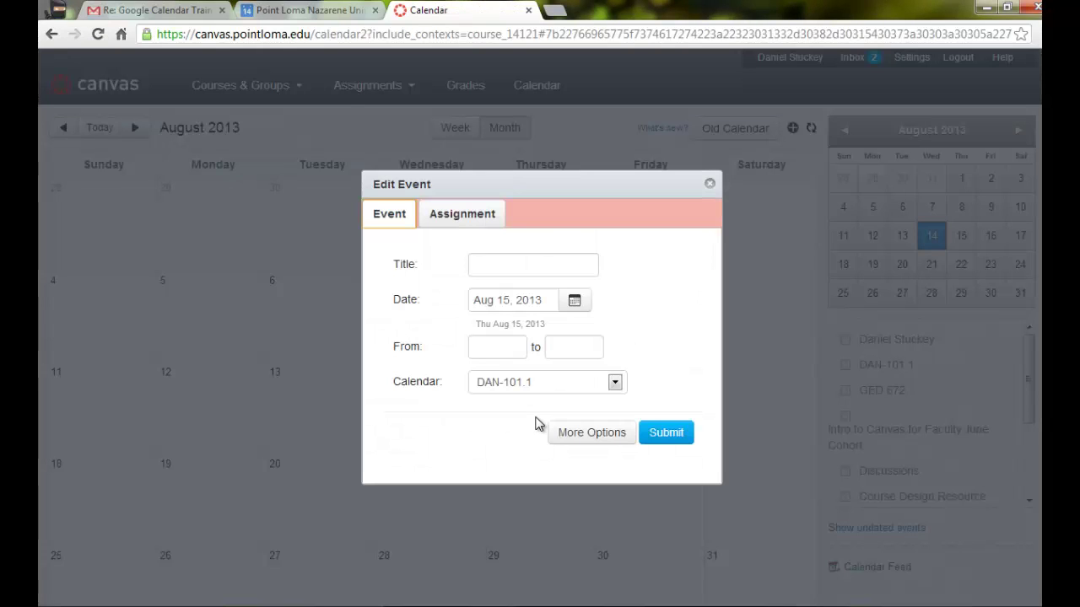
pyautogui.click(557, 273)
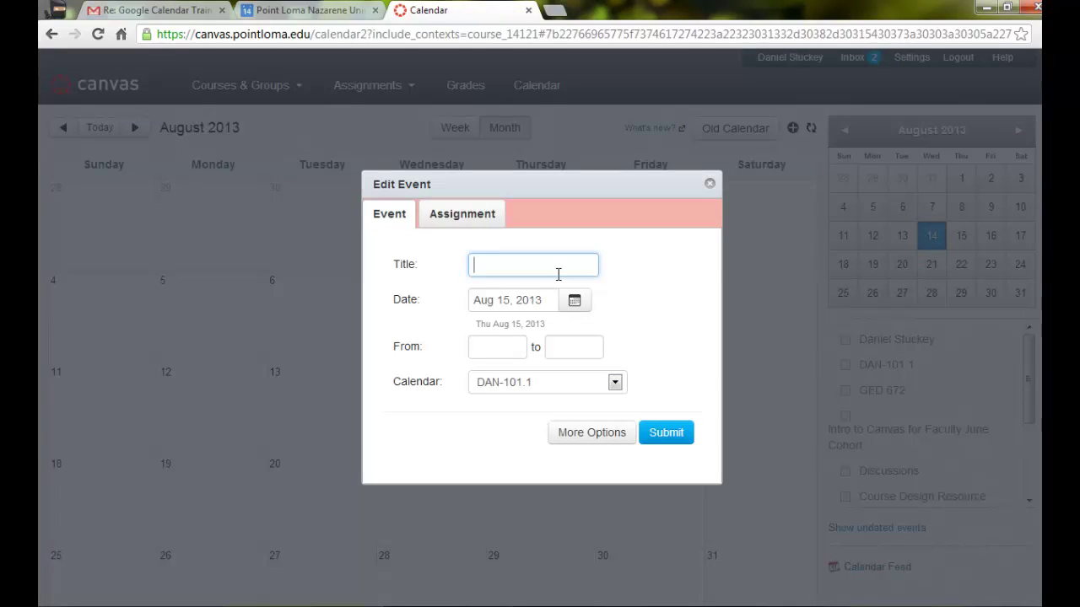
pyautogui.click(667, 435)
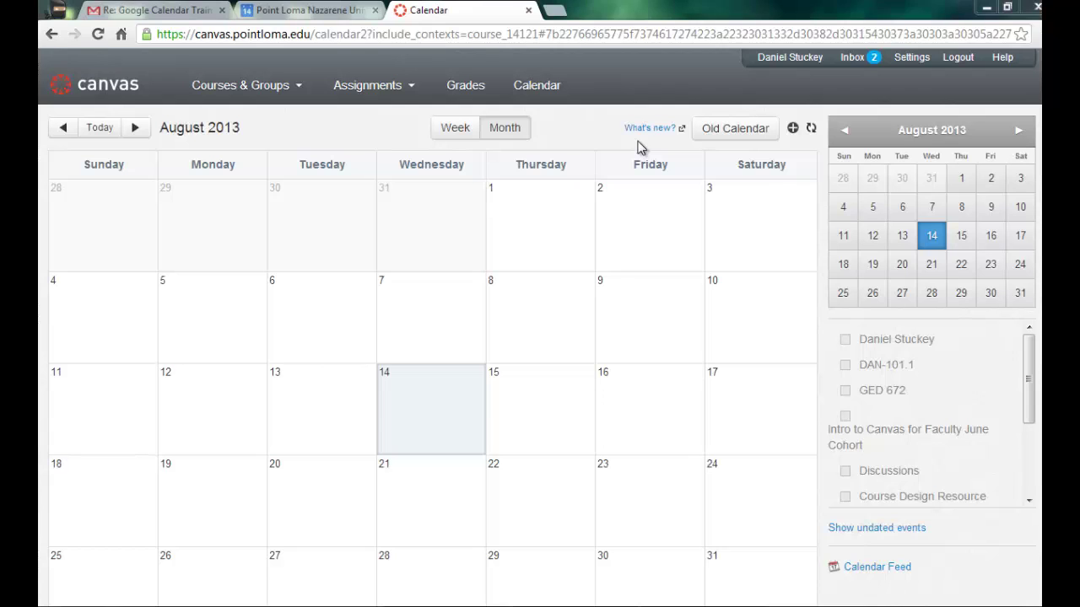
# Switch to Google Calendar and create a new public calendar named "Events", shared with others.
pyautogui.click(329, 12)
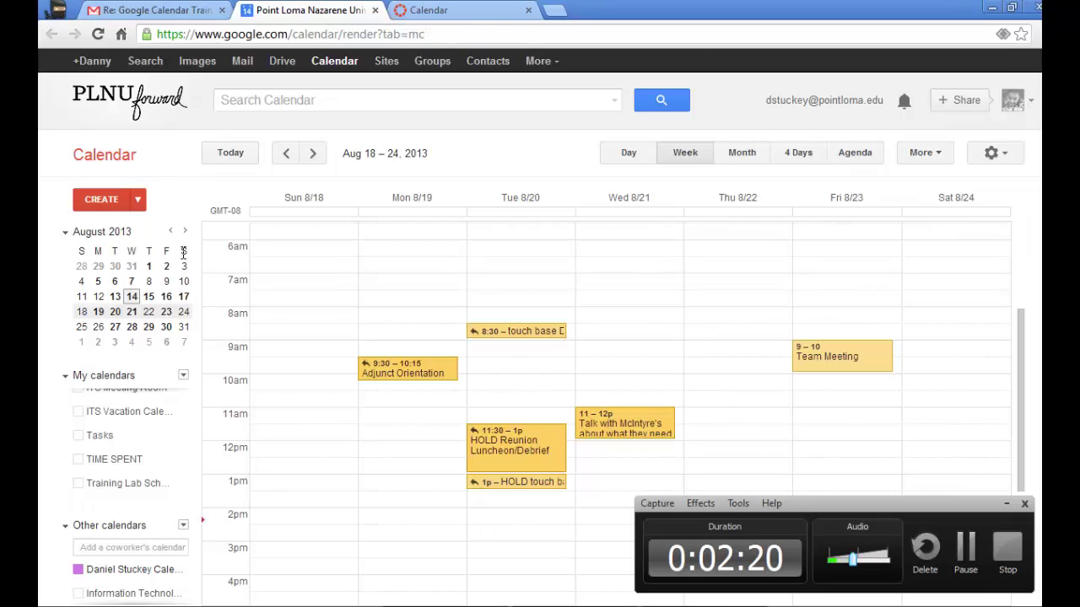
pyautogui.click(183, 376)
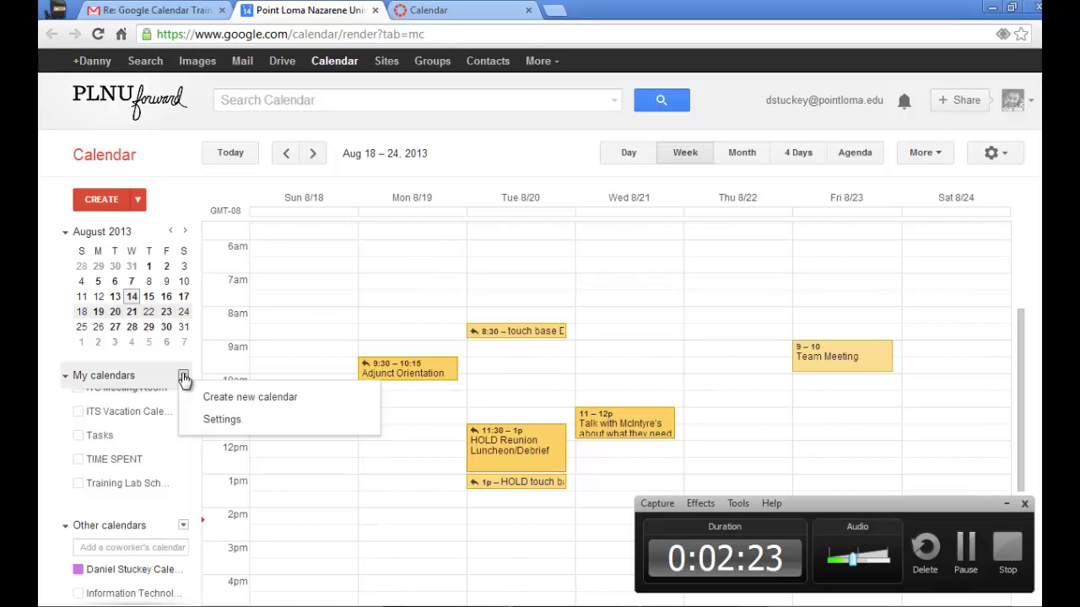
pyautogui.click(224, 402)
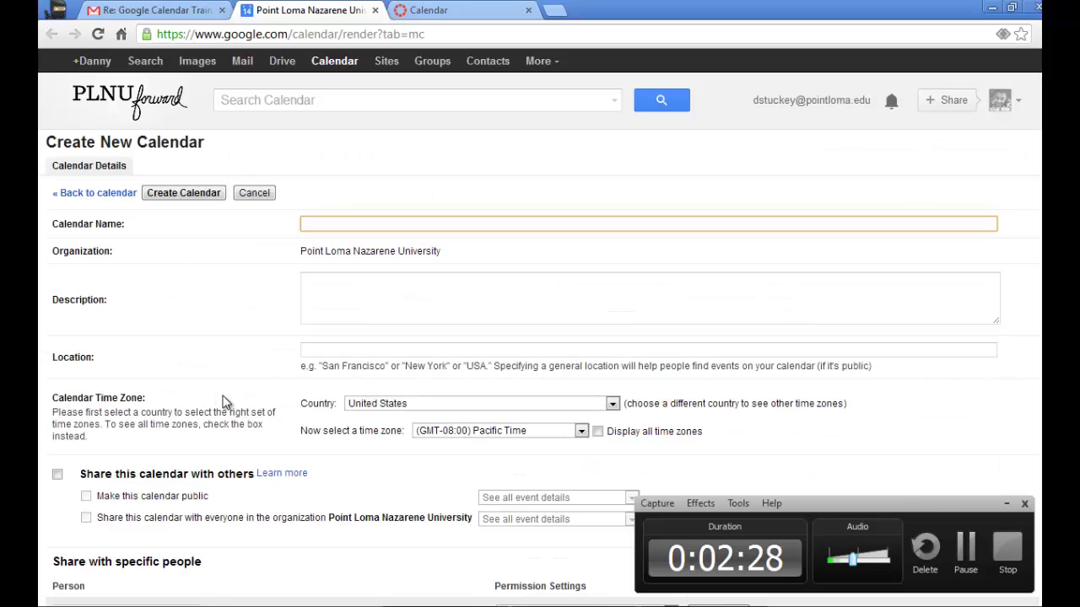
pyautogui.write('Events')
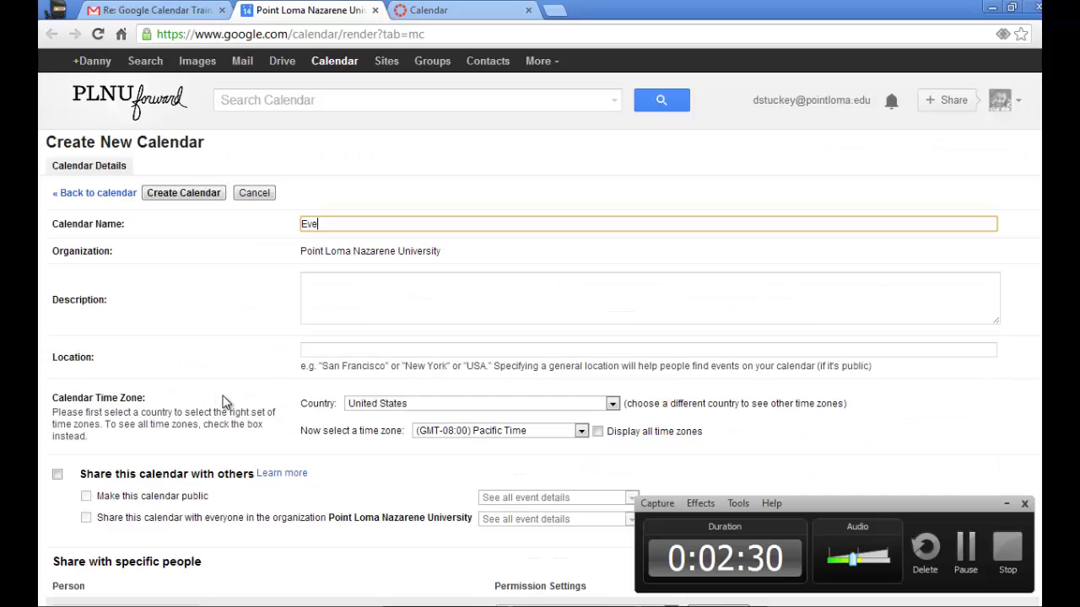
pyautogui.click(58, 474)
pyautogui.click(87, 498)
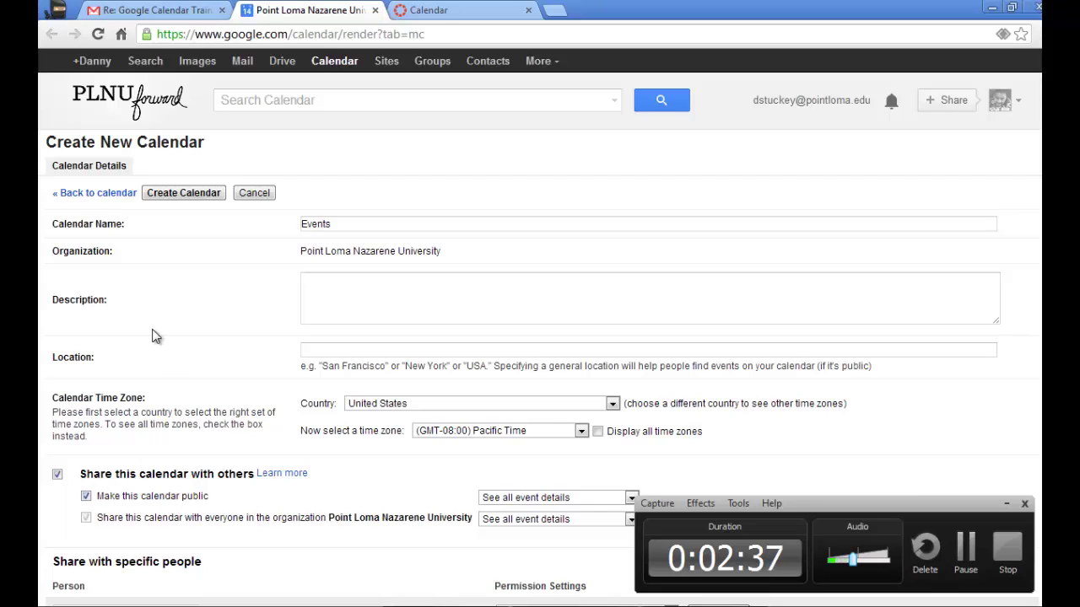
pyautogui.click(192, 194)
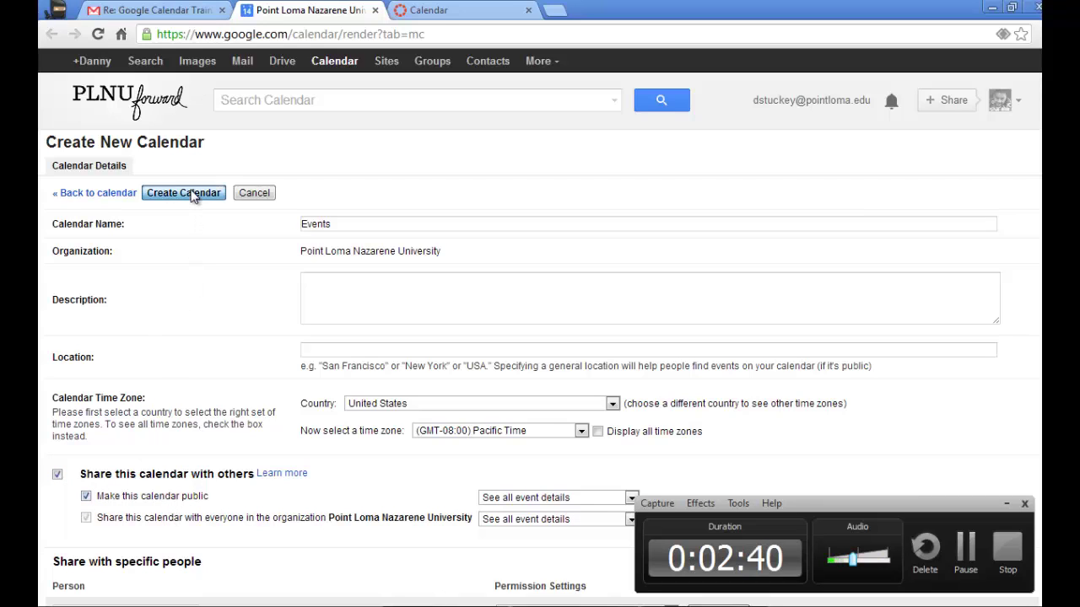
pyautogui.click(309, 357)
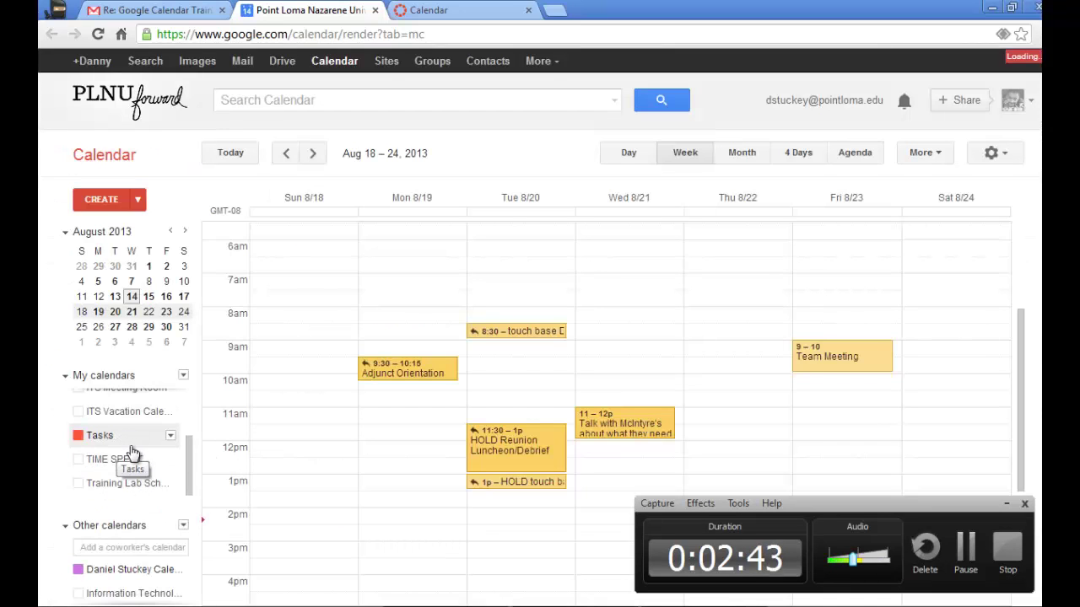
# Create another public calendar named "Assignments", shared with others.
pyautogui.moveTo(189, 481); pyautogui.dragTo(191, 403)
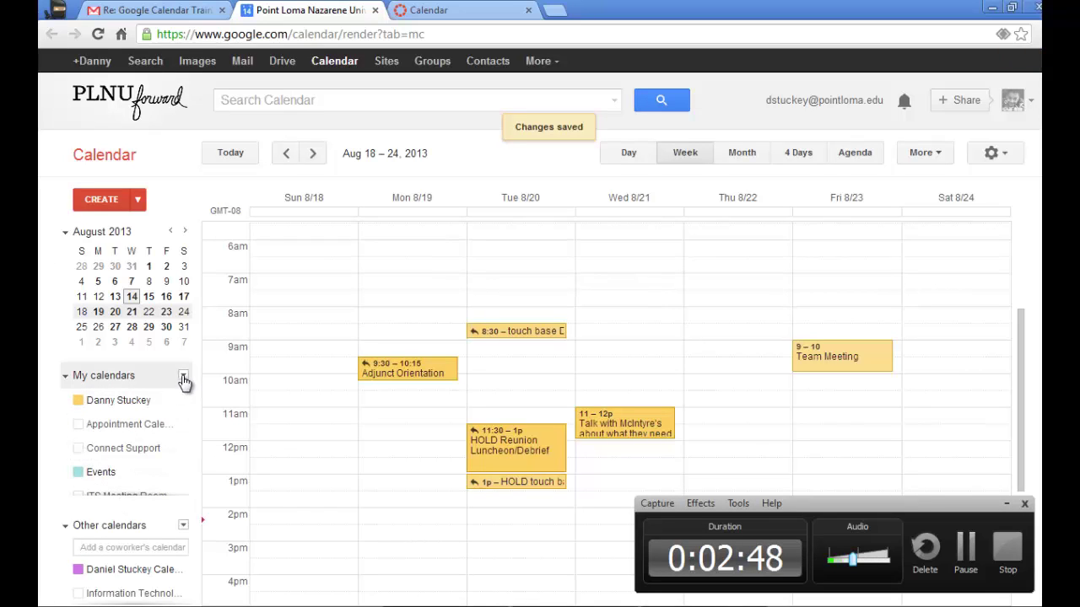
pyautogui.click(183, 380)
pyautogui.click(219, 398)
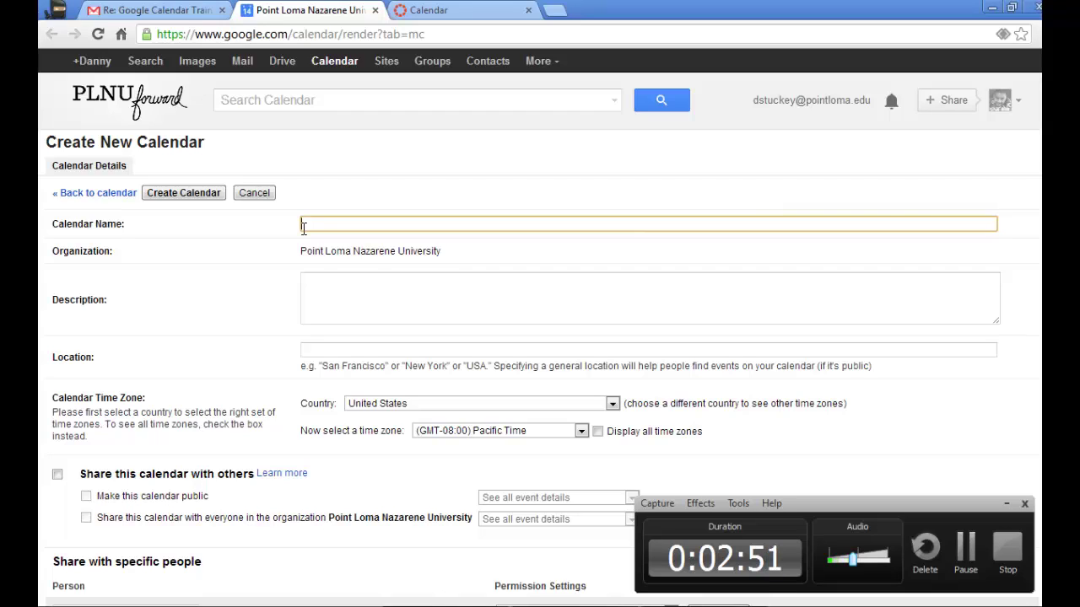
pyautogui.write('assignment')
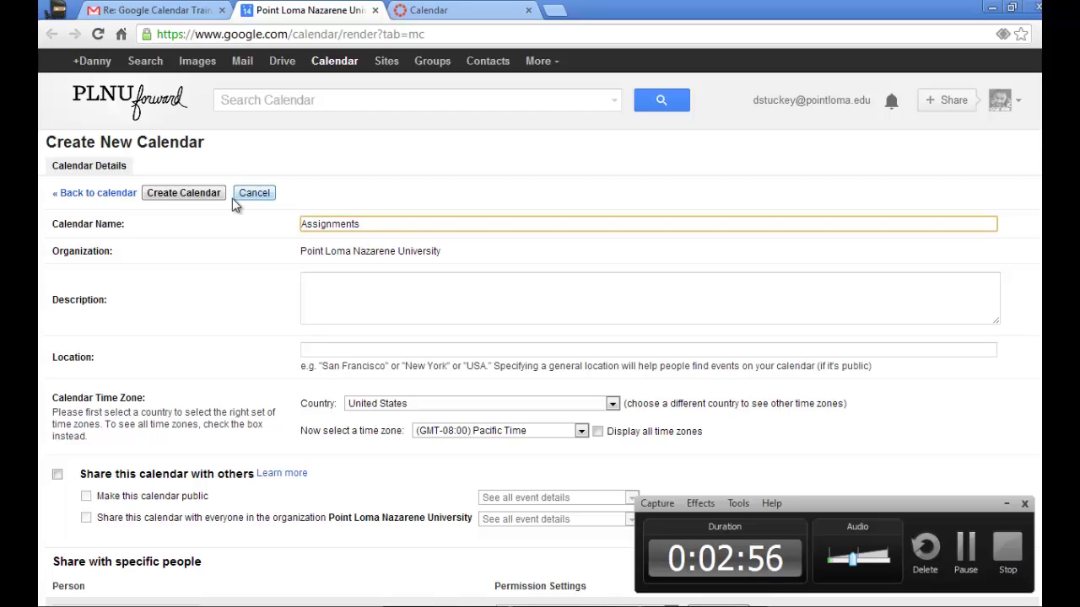
pyautogui.click(57, 475)
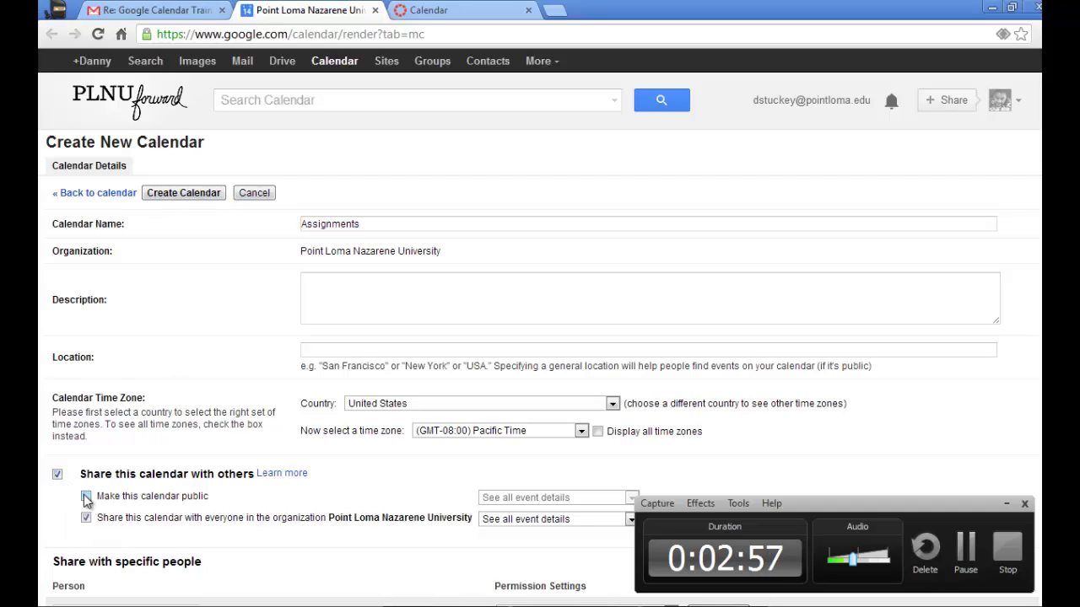
pyautogui.click(86, 496)
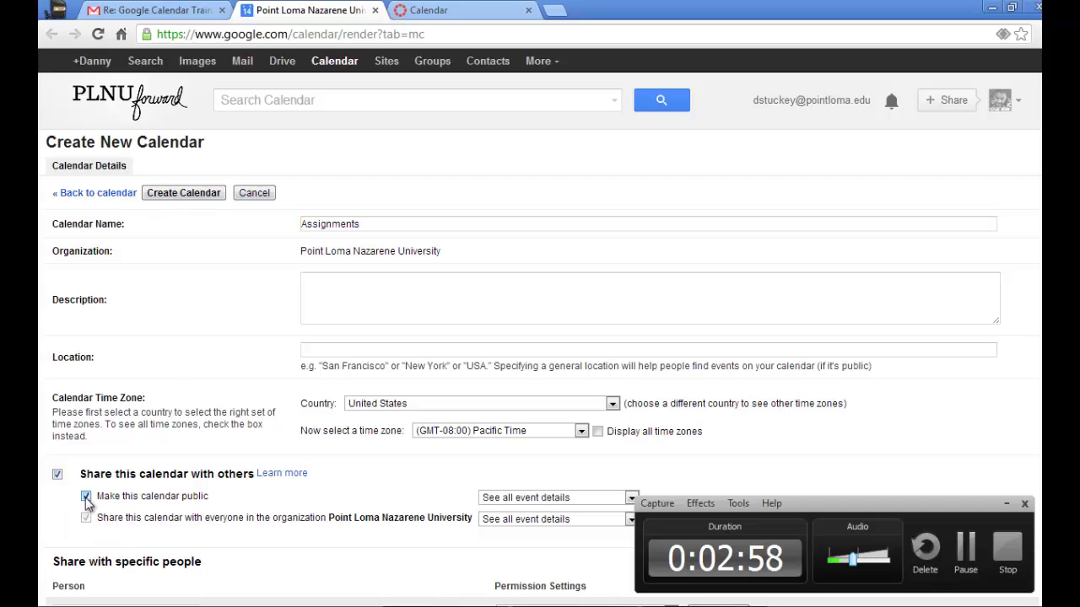
pyautogui.click(187, 196)
pyautogui.click(310, 357)
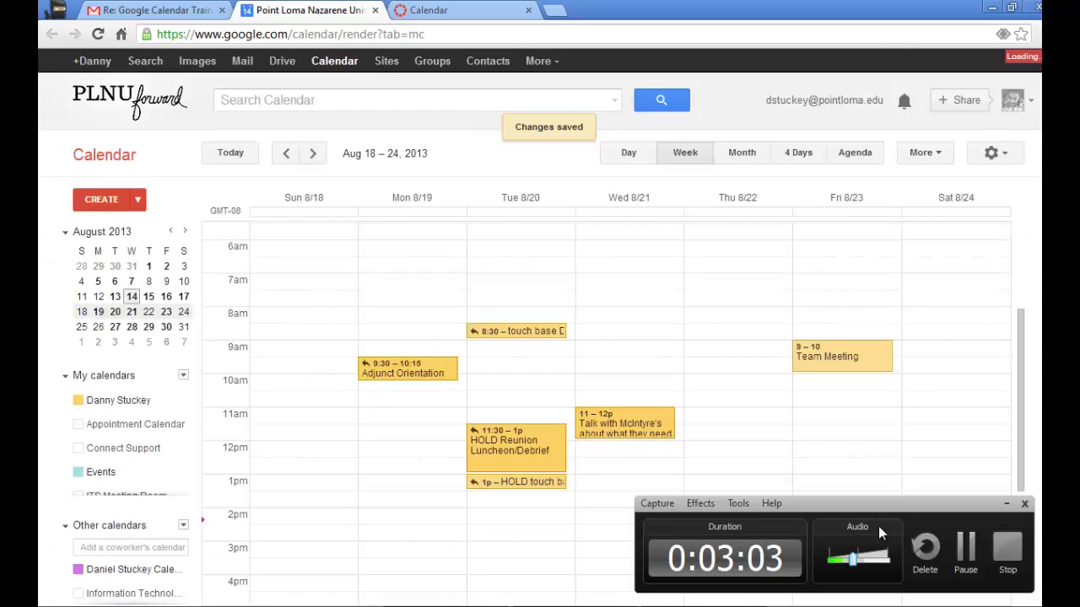
# Create a public calendar named "Section 1", shared with others.
pyautogui.click(1006, 504)
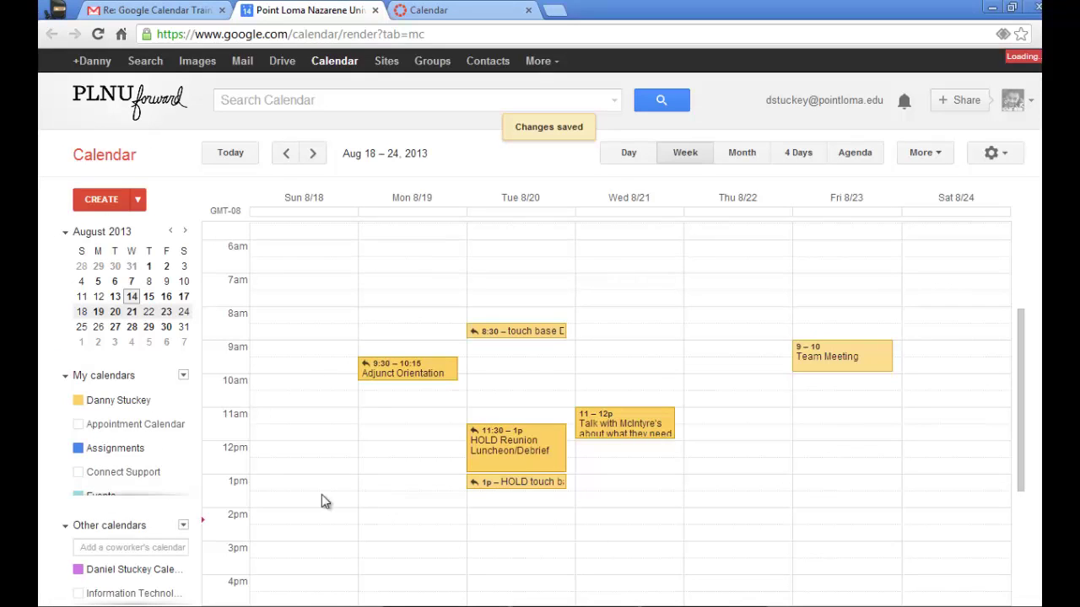
pyautogui.click(185, 377)
pyautogui.click(238, 405)
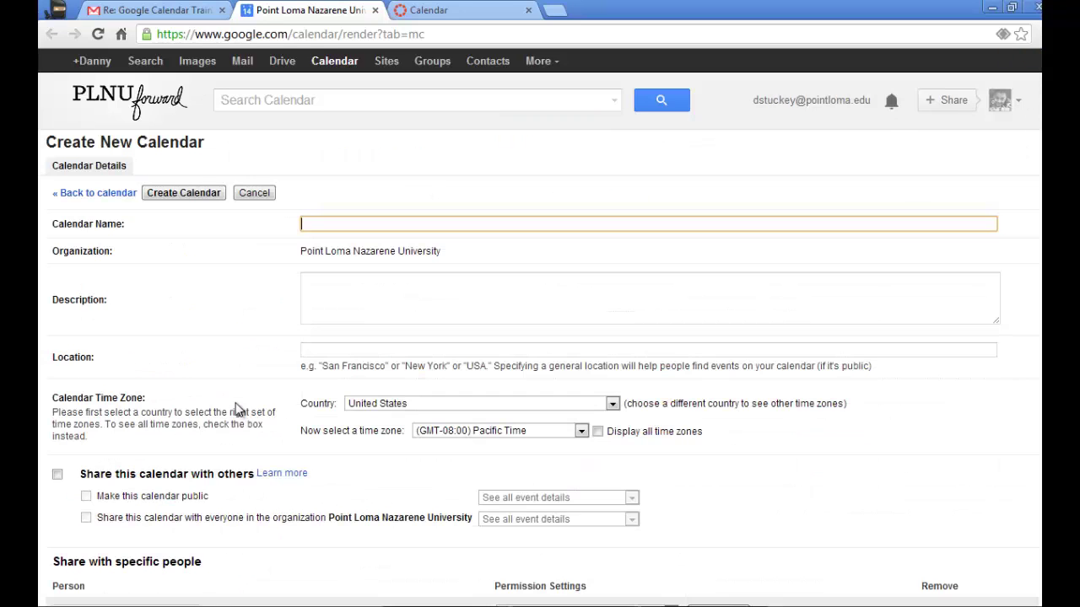
pyautogui.write('Section 1')
pyautogui.click(58, 474)
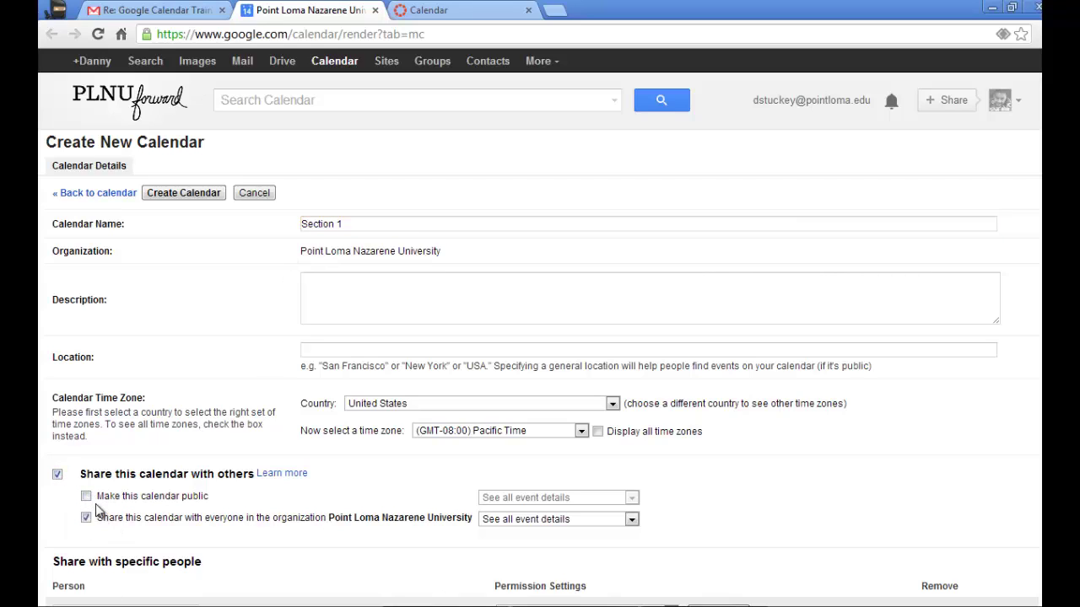
pyautogui.click(86, 496)
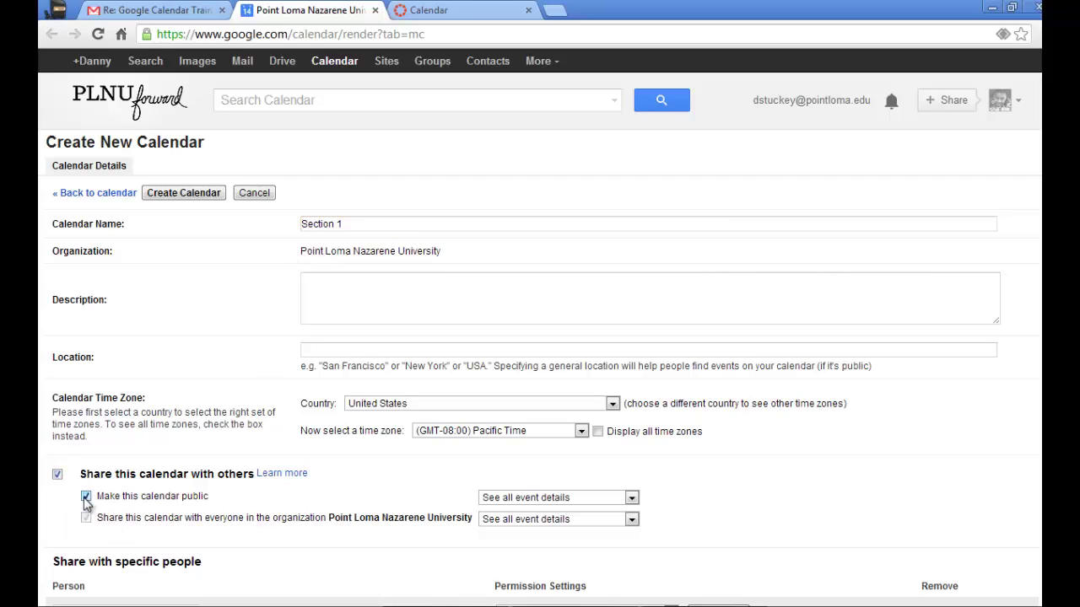
pyautogui.click(183, 193)
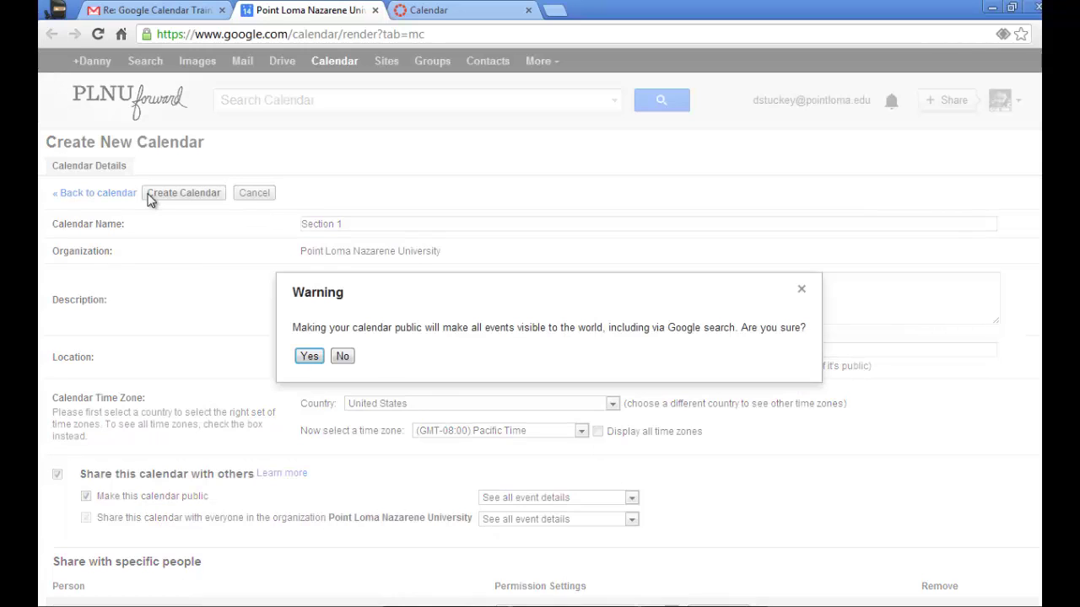
pyautogui.click(310, 357)
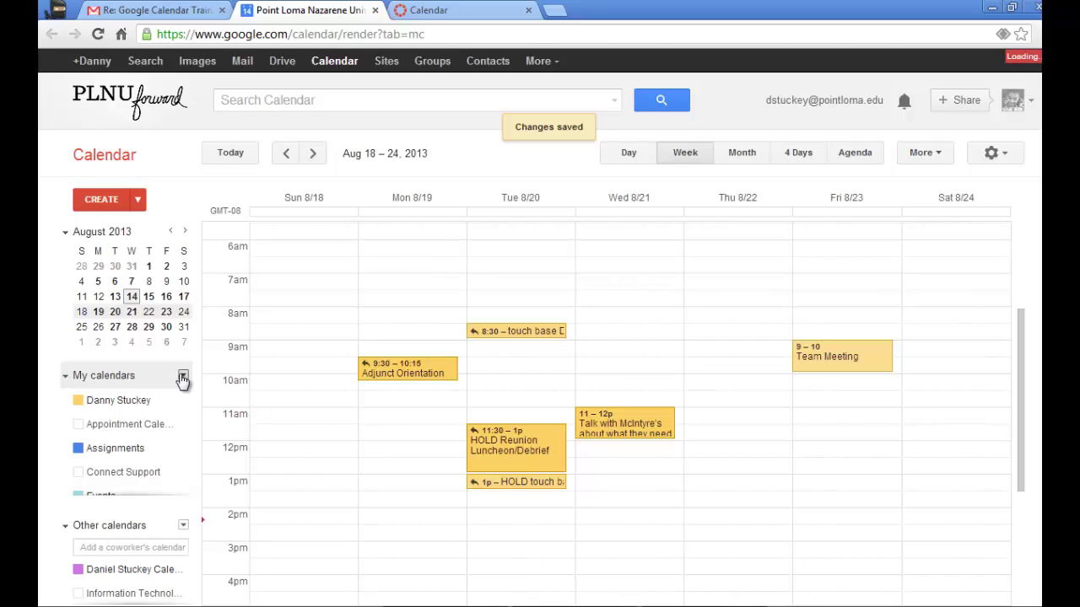
# Create a public calendar named "Section 2", shared with others.
pyautogui.click(183, 377)
pyautogui.click(212, 398)
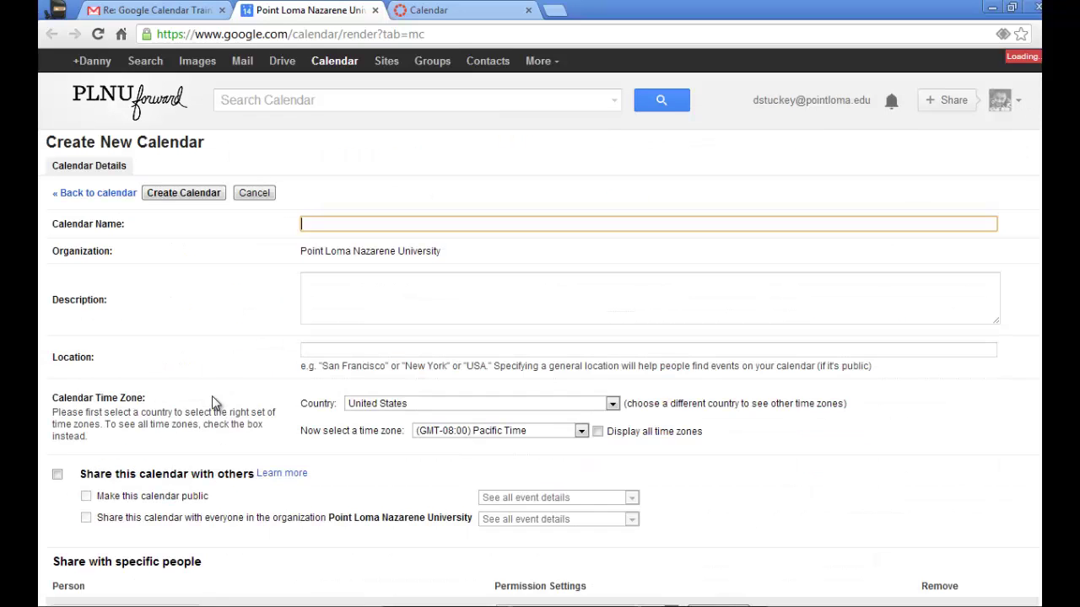
pyautogui.write('Sect')
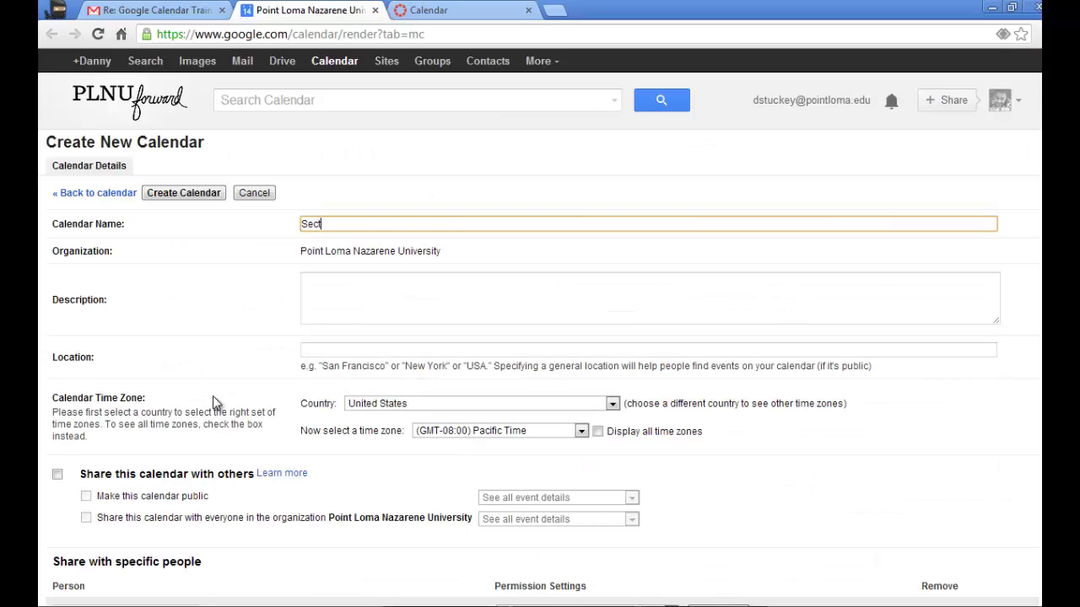
pyautogui.write('ion 2')
pyautogui.click(57, 474)
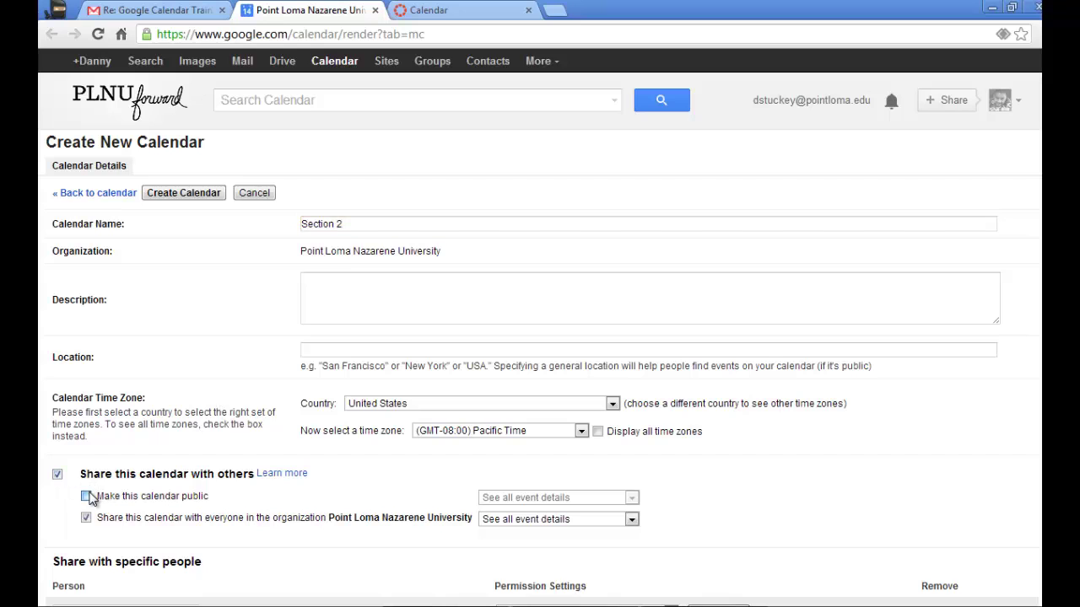
pyautogui.click(87, 497)
pyautogui.click(187, 193)
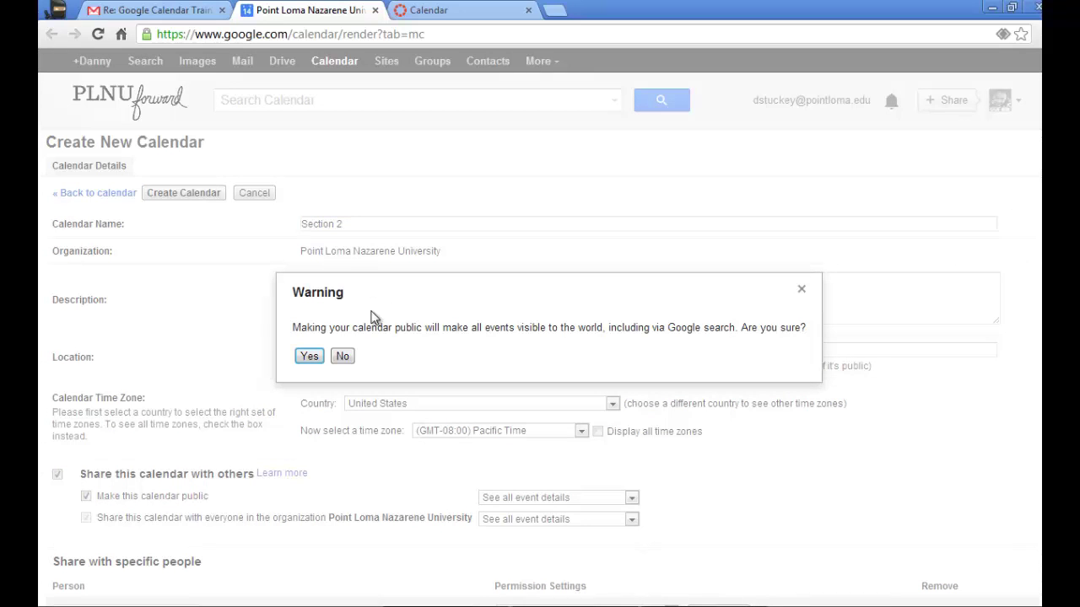
pyautogui.click(309, 357)
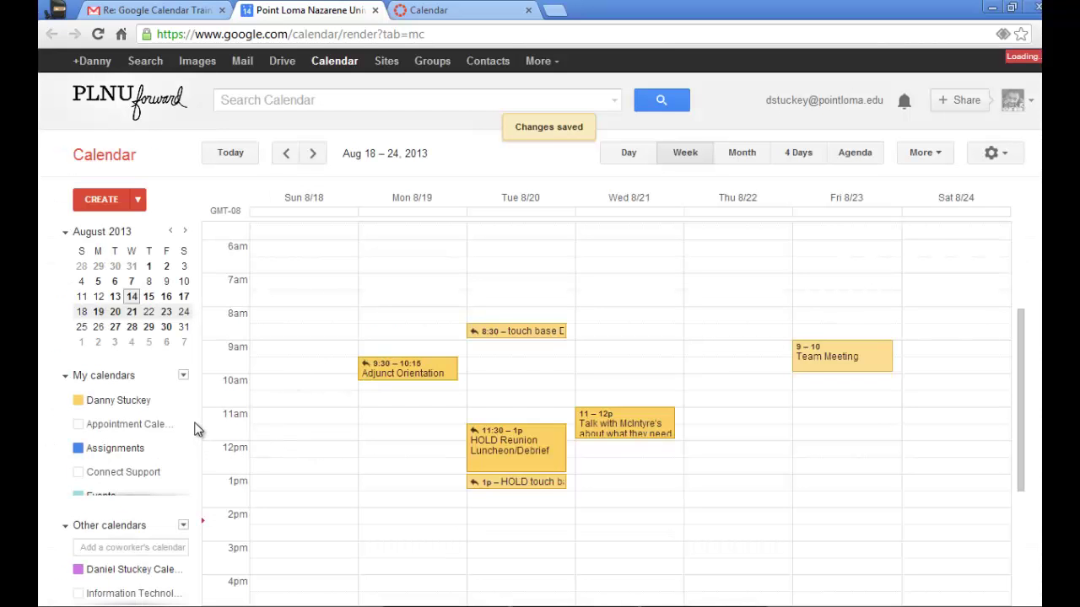
# Open the embed customization options for color and size from the Assignments calendar's details.
pyautogui.moveTo(191, 405); pyautogui.dragTo(192, 427)
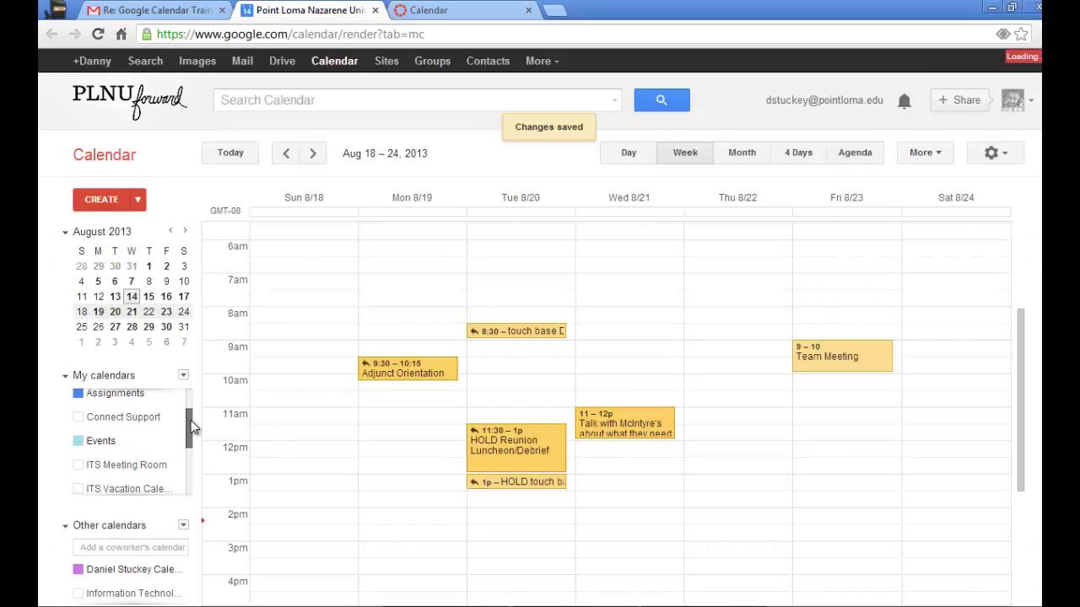
pyautogui.moveTo(191, 463); pyautogui.dragTo(190, 472)
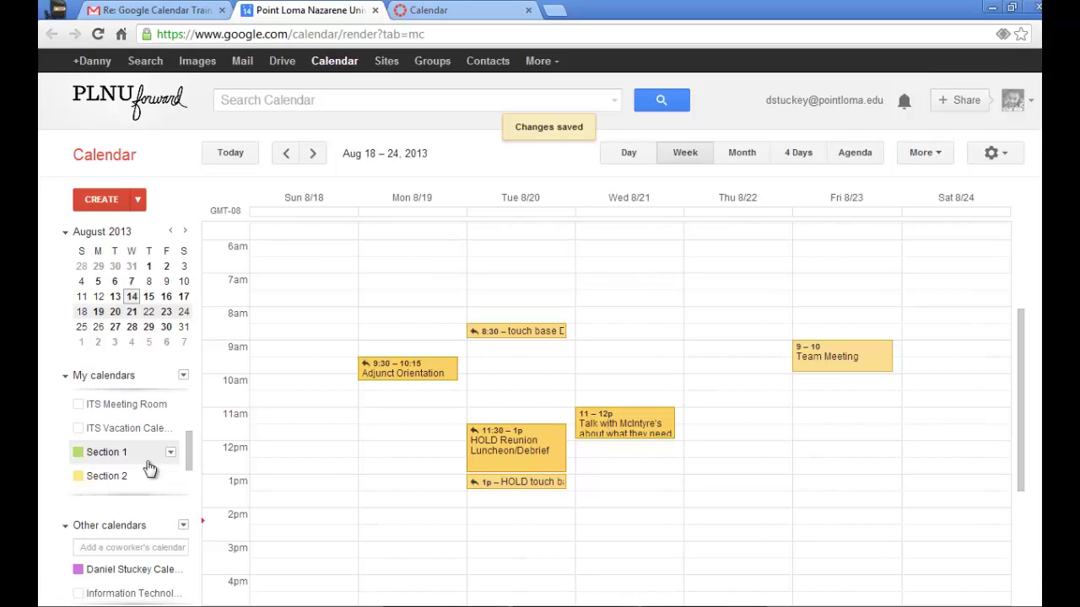
pyautogui.moveTo(191, 470); pyautogui.dragTo(191, 432)
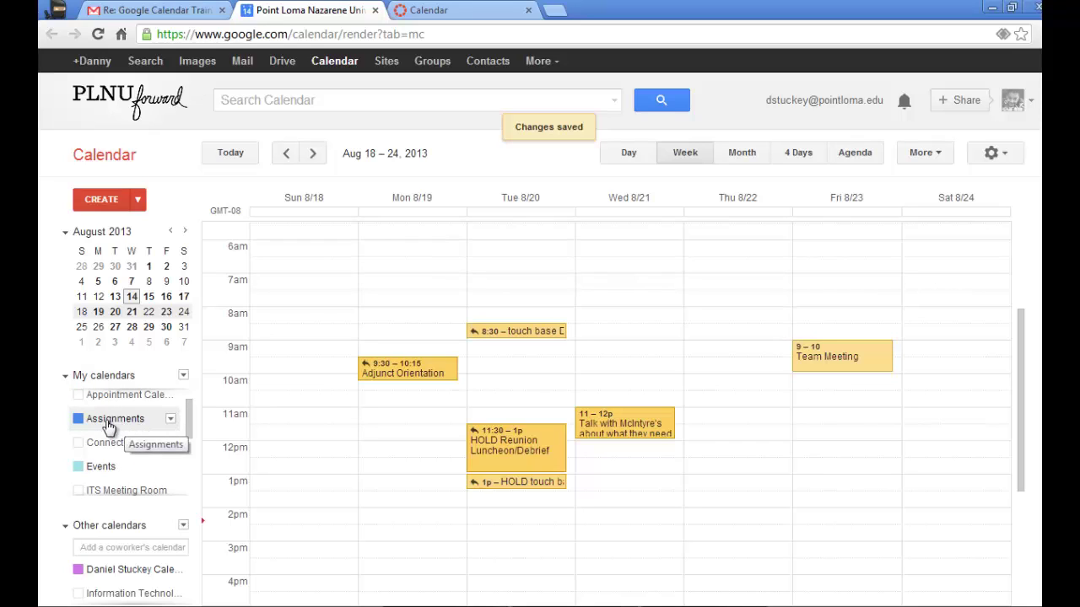
pyautogui.click(170, 420)
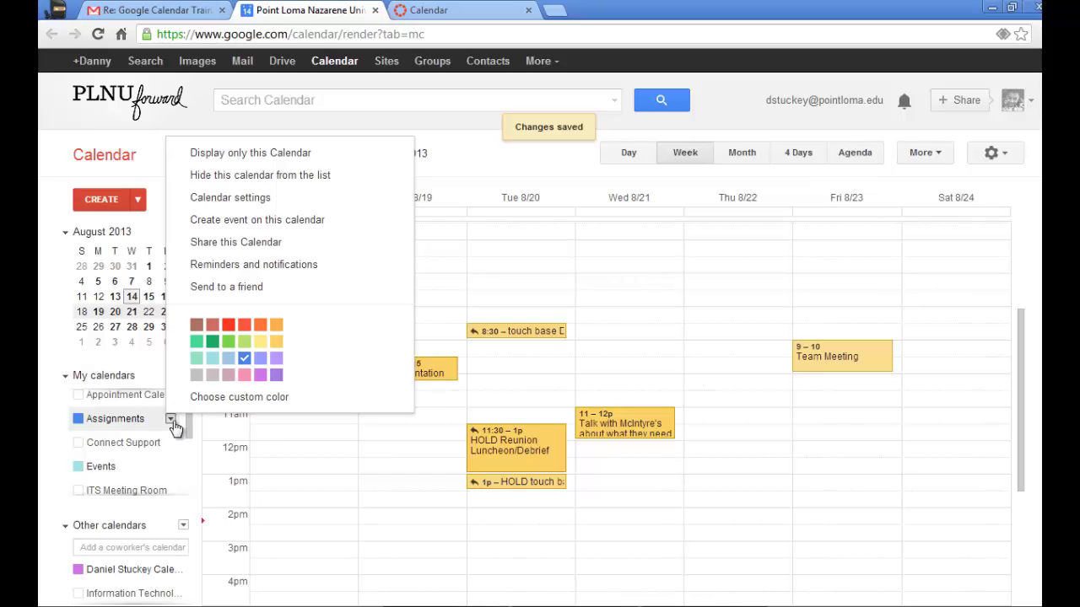
pyautogui.click(235, 245)
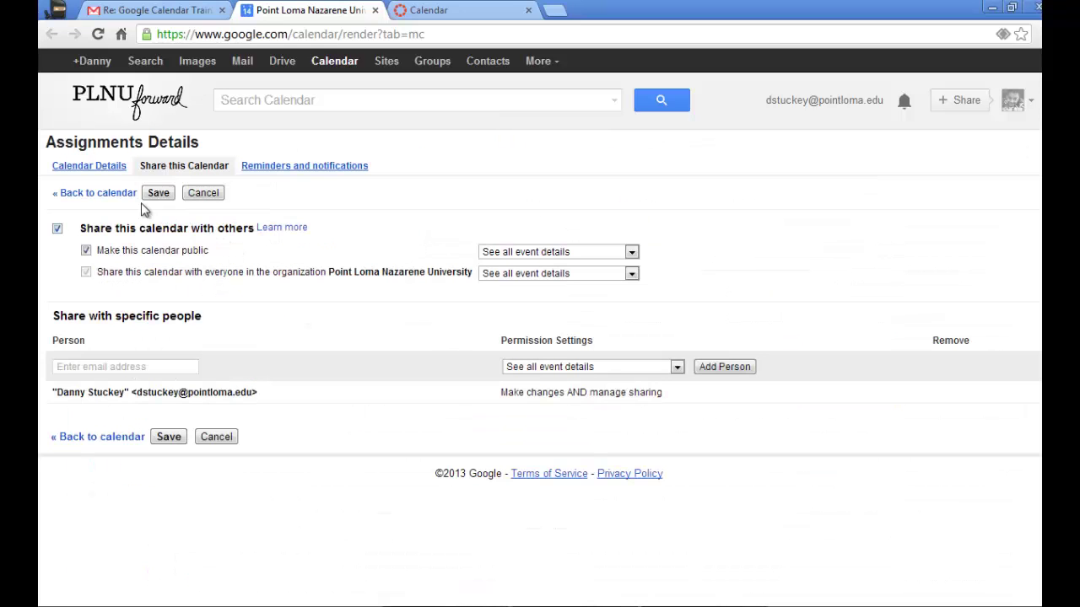
pyautogui.click(103, 173)
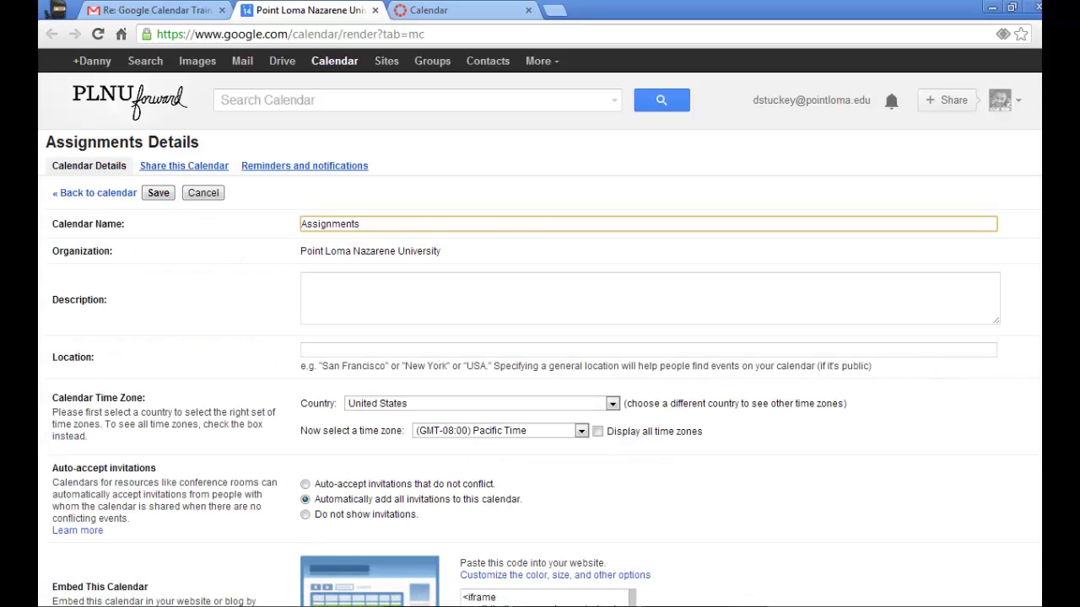
pyautogui.scroll(-3, 917, 534)
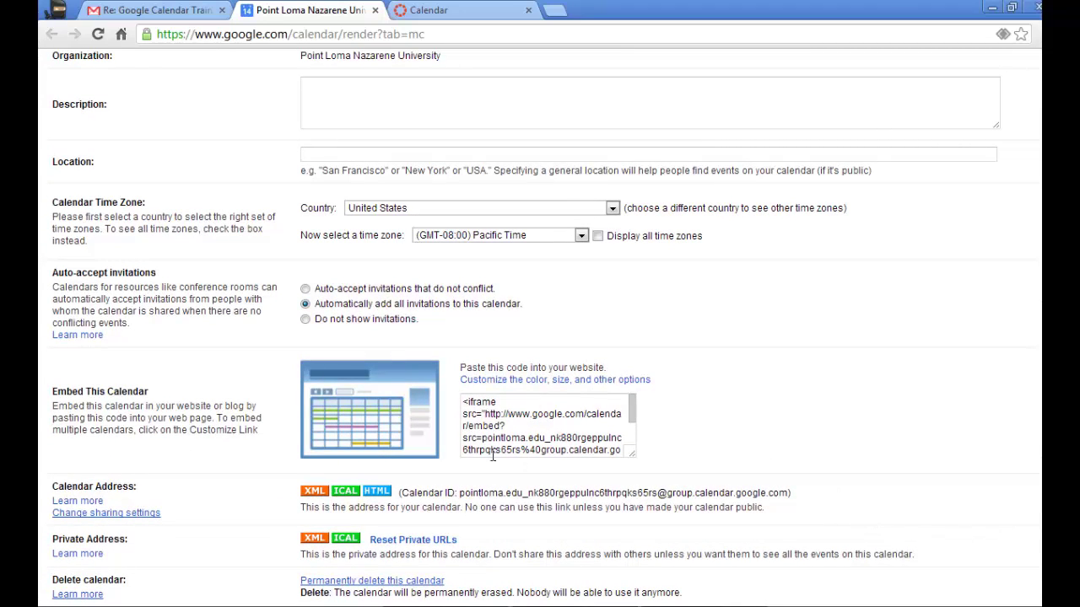
pyautogui.click(507, 389)
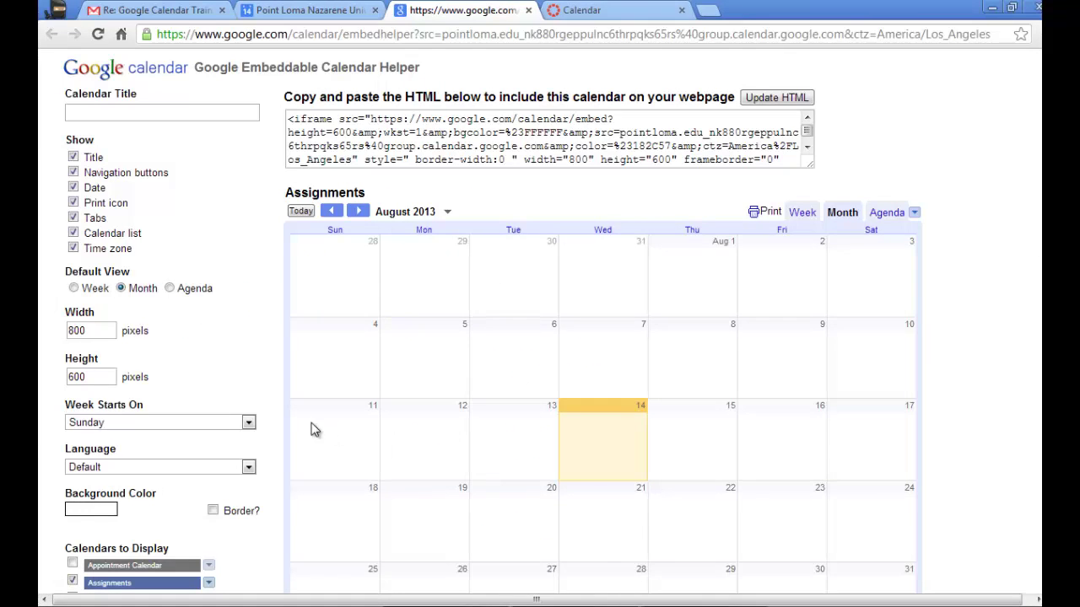
# Add the Events and Section 1 calendars to the calendars displayed in the embed.
pyautogui.scroll(-1, 279, 373)
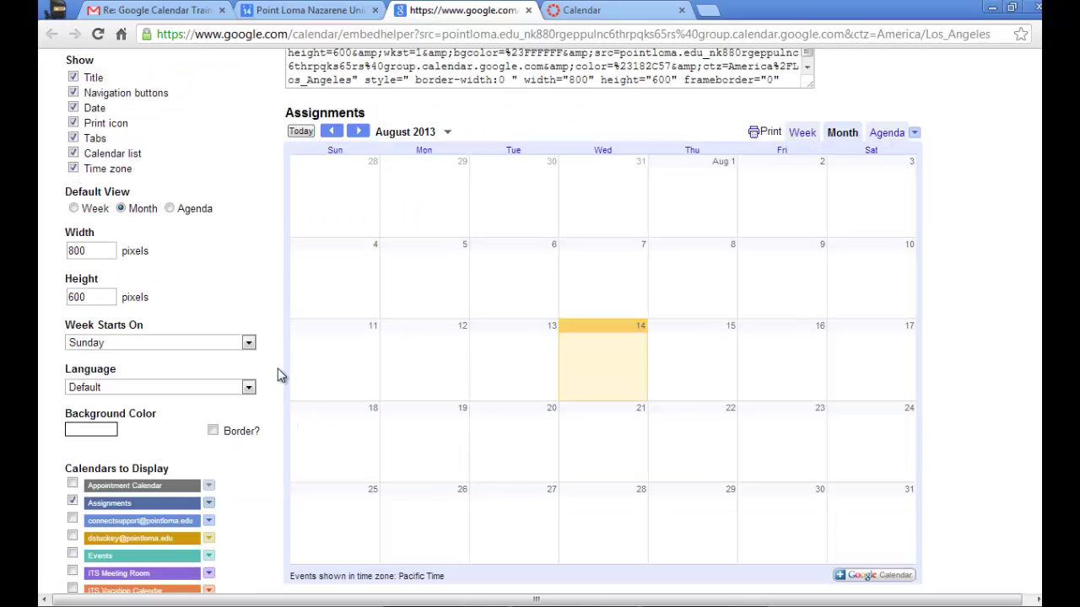
pyautogui.scroll(-2, 276, 394)
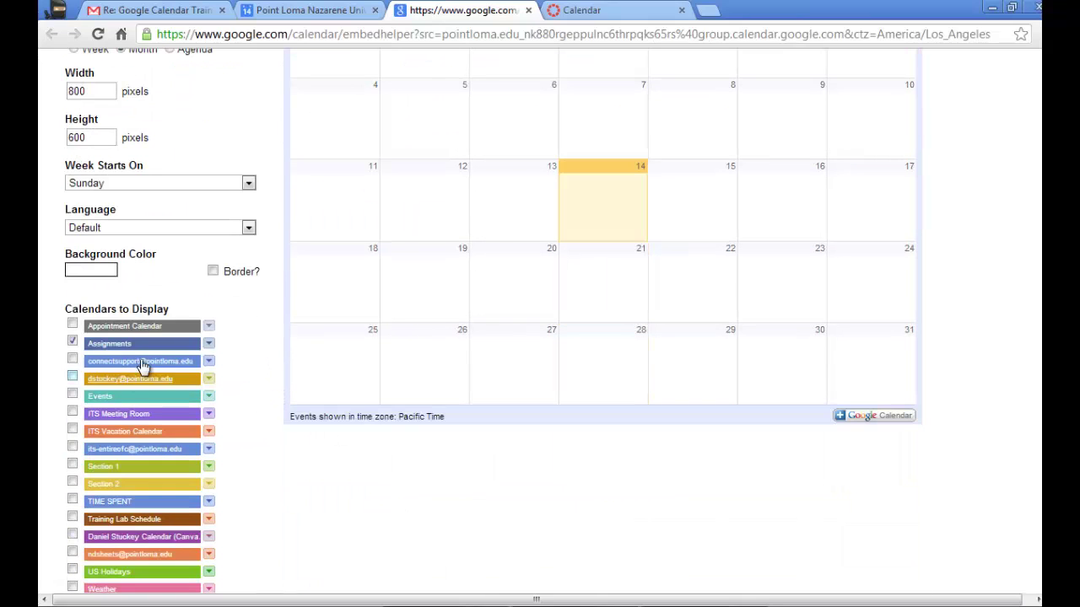
pyautogui.click(73, 394)
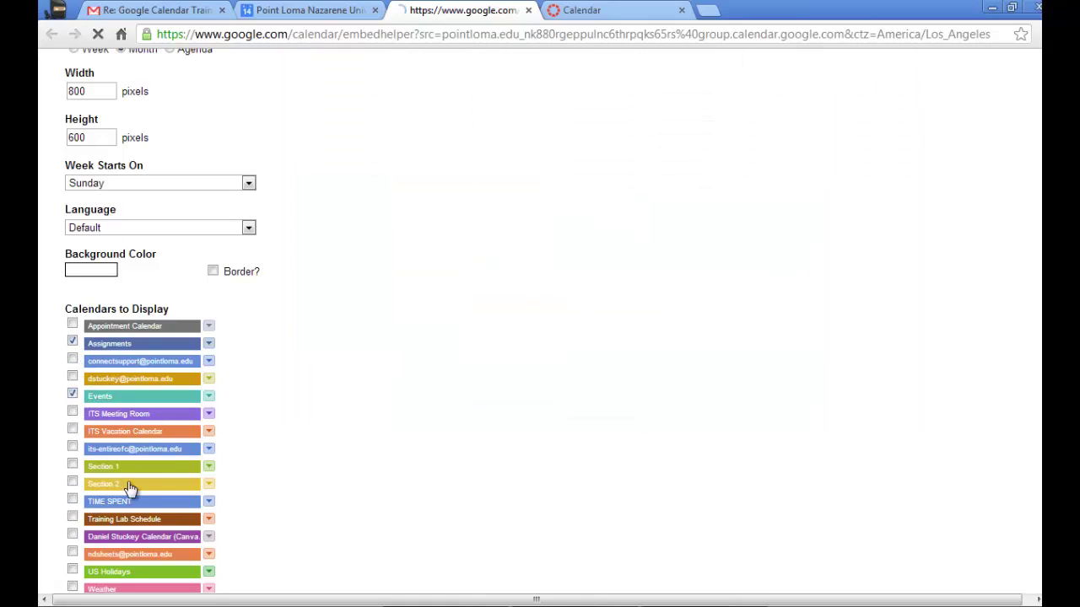
pyautogui.click(73, 466)
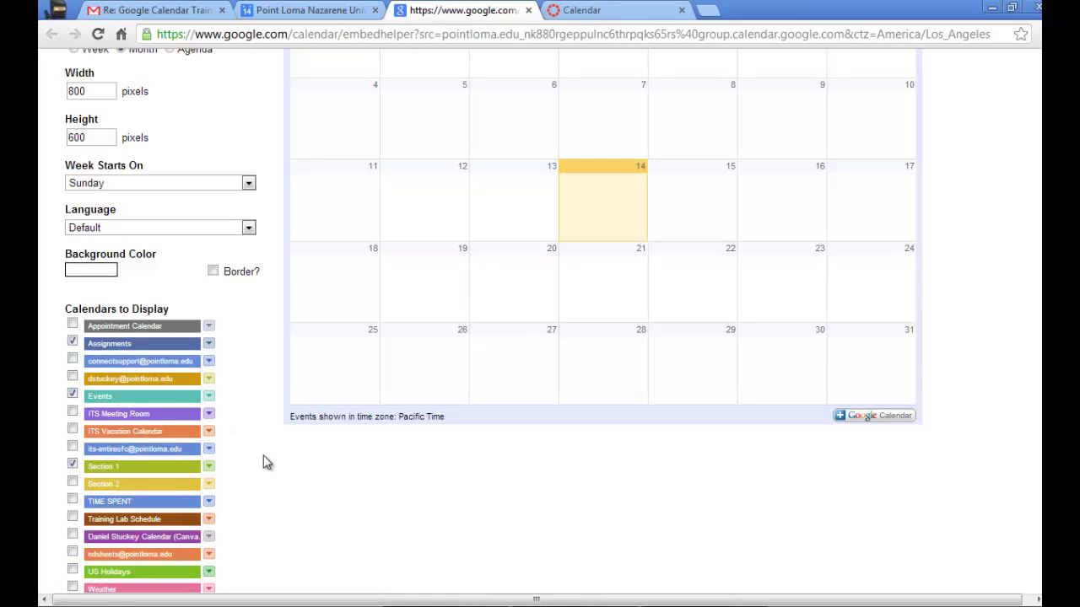
# Hide the embedded calendar's title and set its size to 1020 pixels wide and 760 pixels high.
pyautogui.scroll(3, 262, 462)
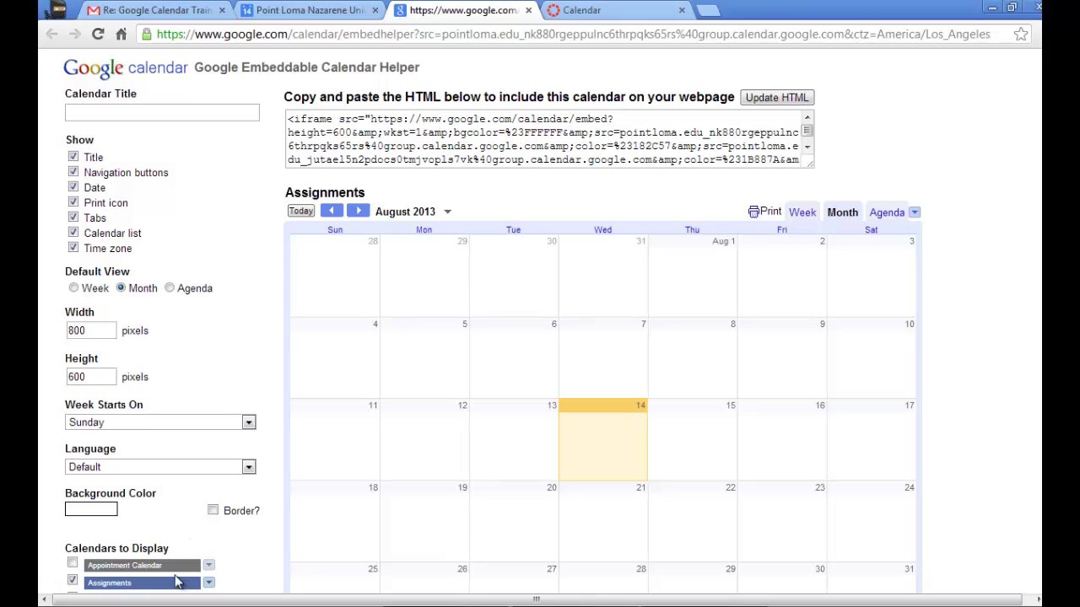
pyautogui.click(73, 157)
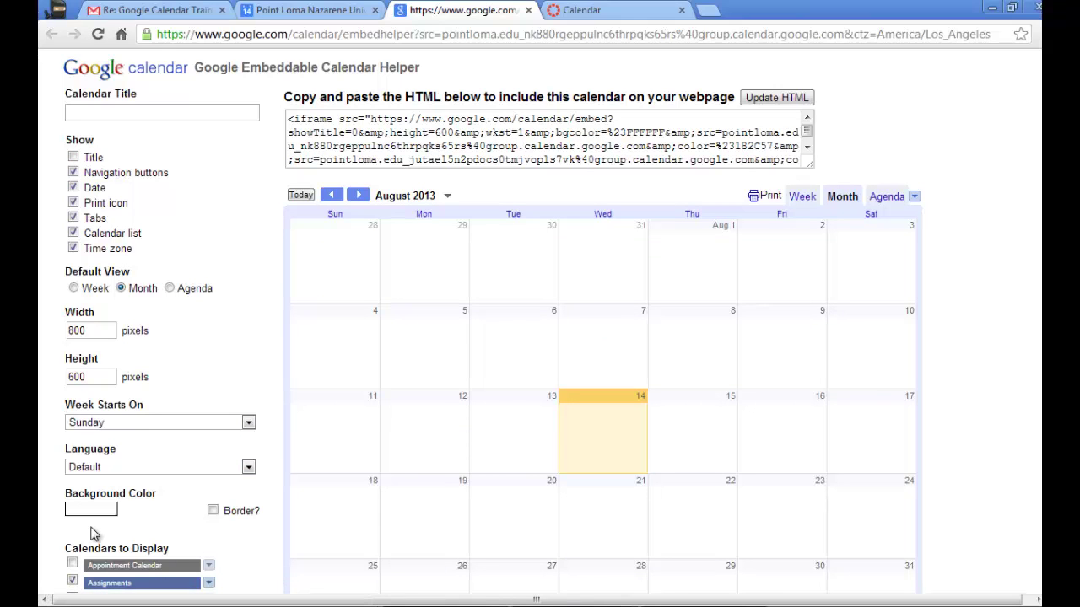
pyautogui.moveTo(95, 331); pyautogui.dragTo(49, 337)
pyautogui.write('102')
pyautogui.moveTo(105, 377); pyautogui.dragTo(39, 385)
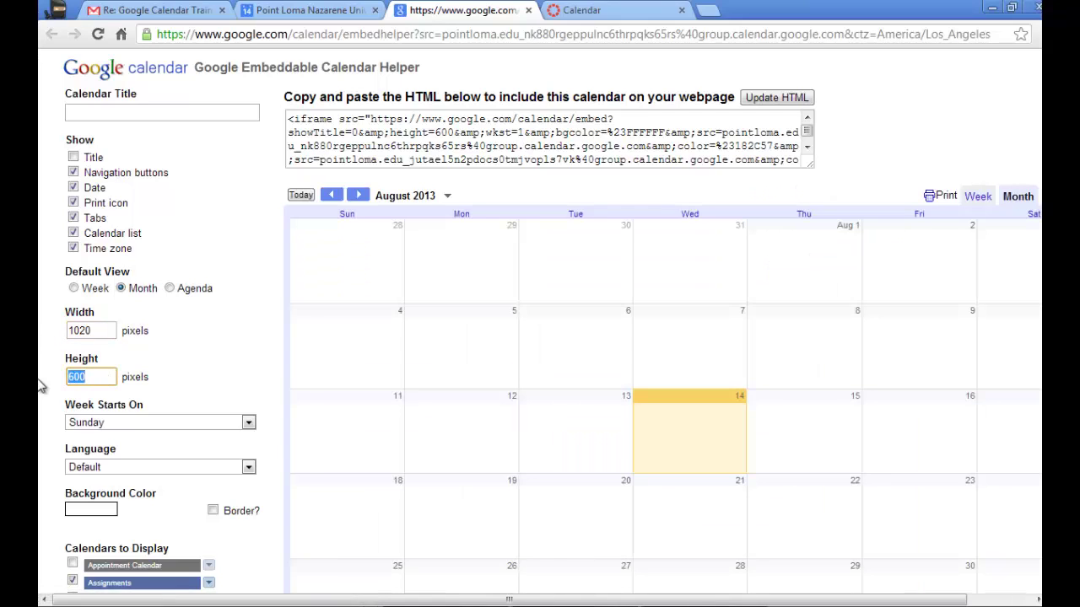
pyautogui.write('7')
pyautogui.click(754, 100)
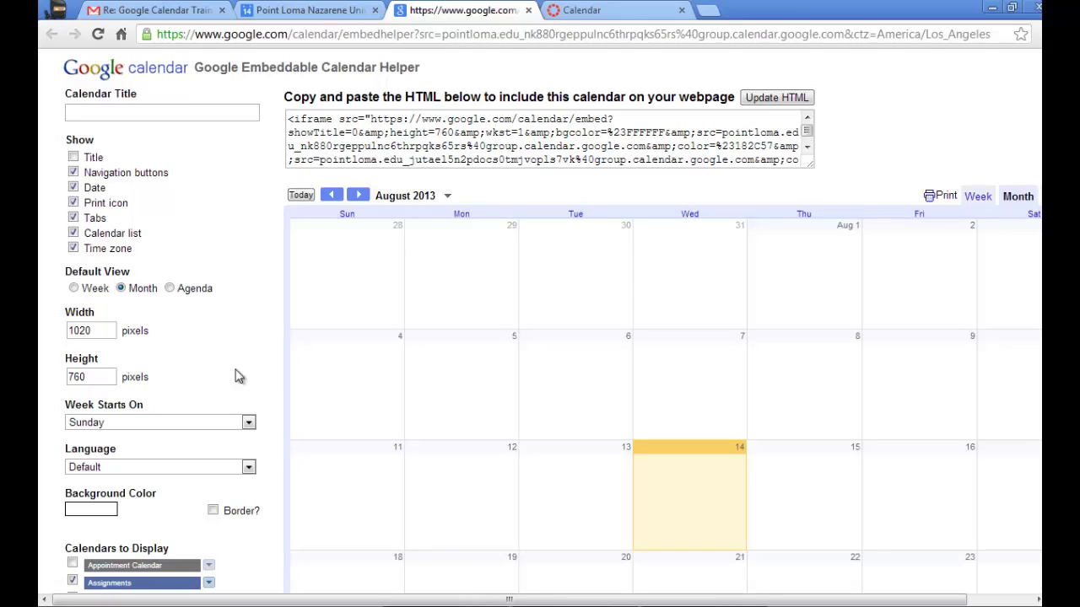
# Color the Assignments calendar red and the Events calendar green in the embed.
pyautogui.scroll(-2, 259, 449)
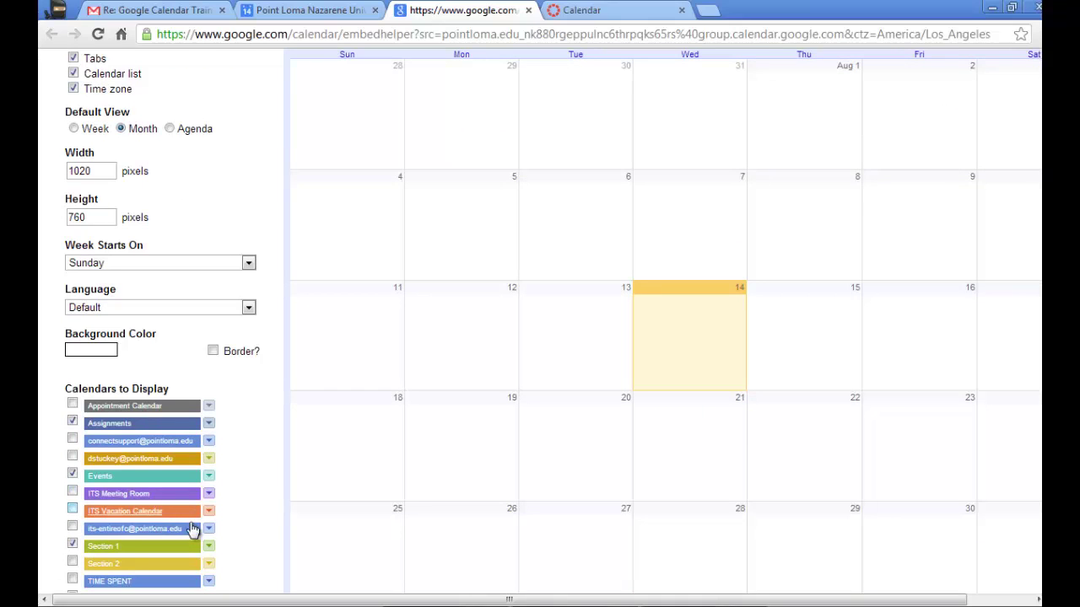
pyautogui.click(208, 423)
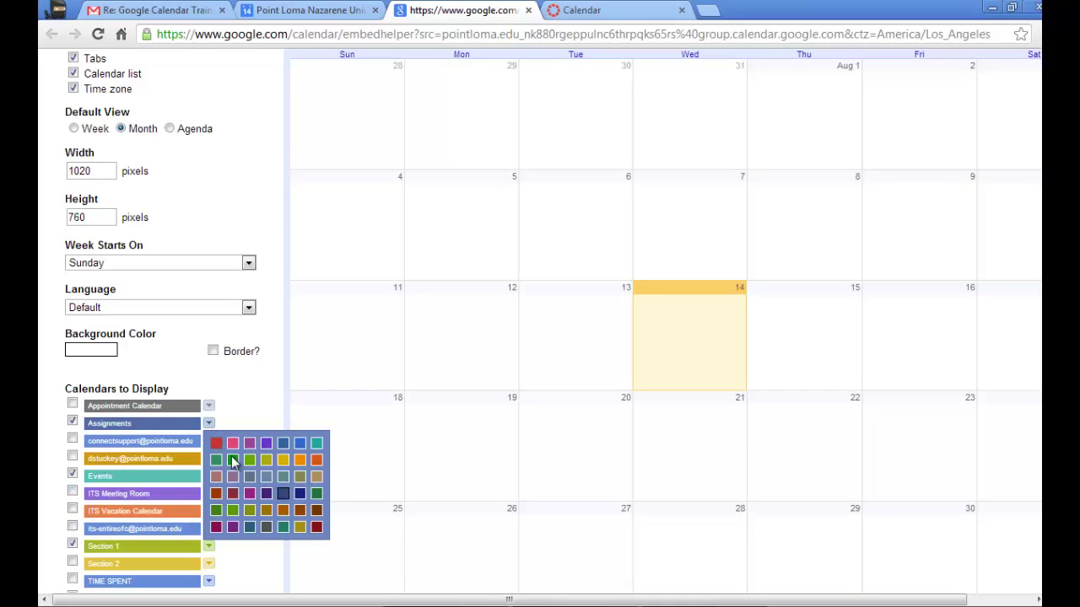
pyautogui.click(216, 443)
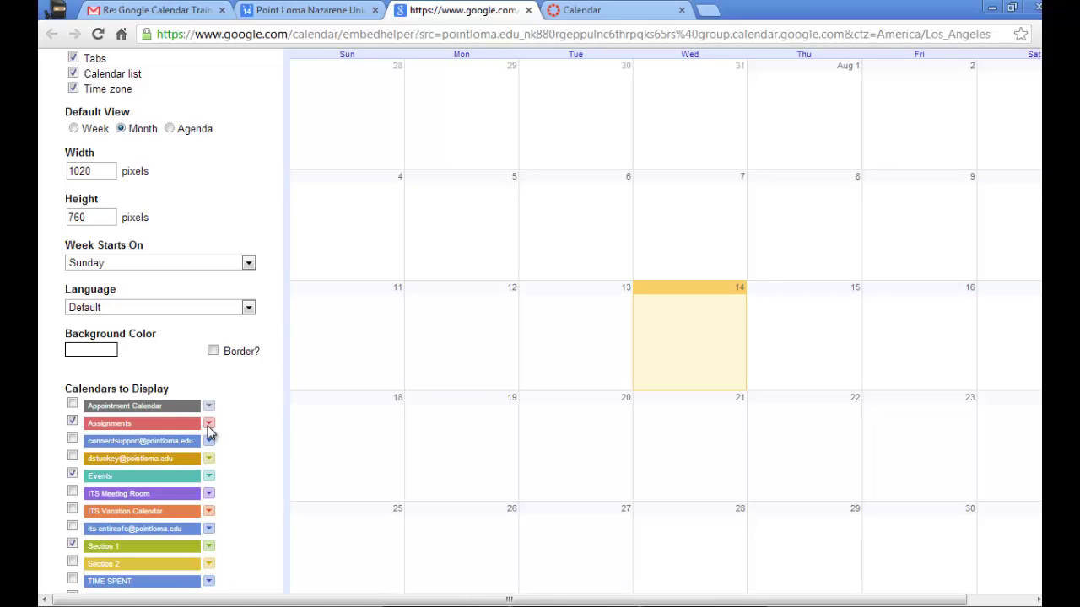
pyautogui.click(208, 476)
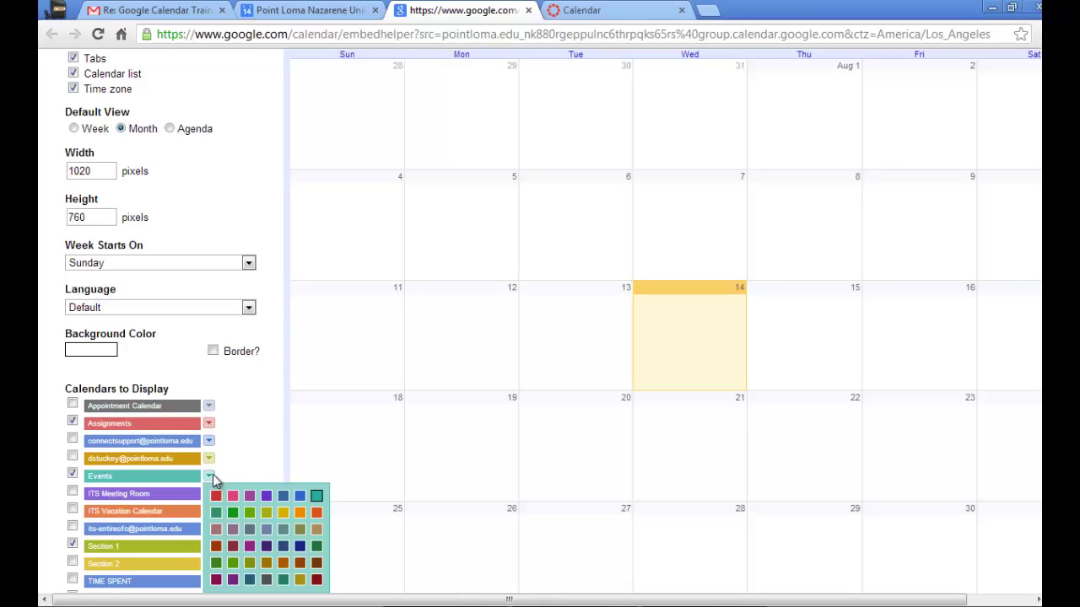
pyautogui.click(233, 511)
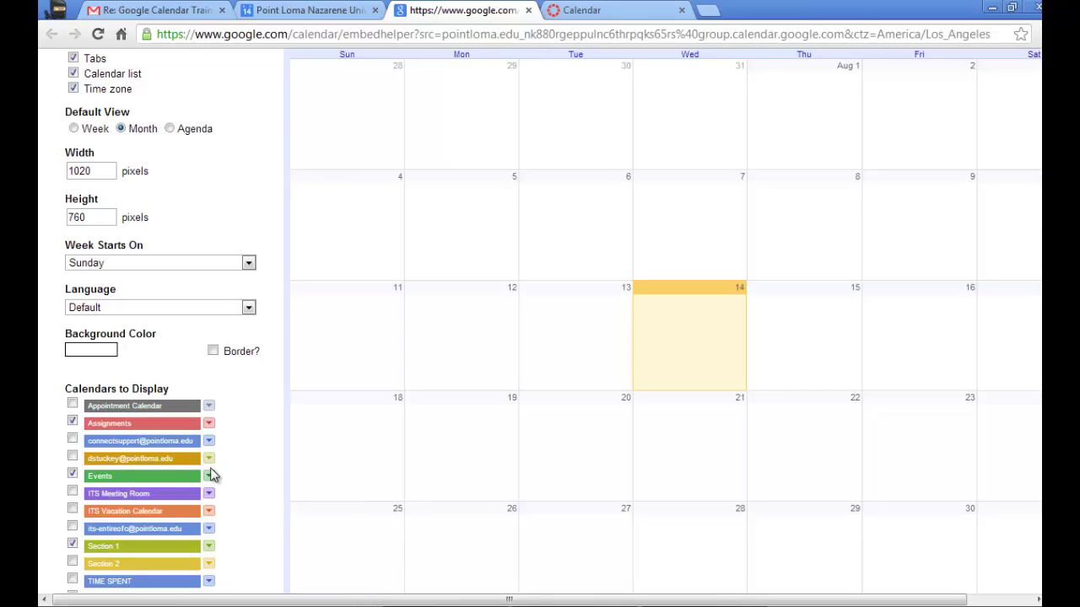
# Color the Section 1 calendar blue in the embed.
pyautogui.click(209, 547)
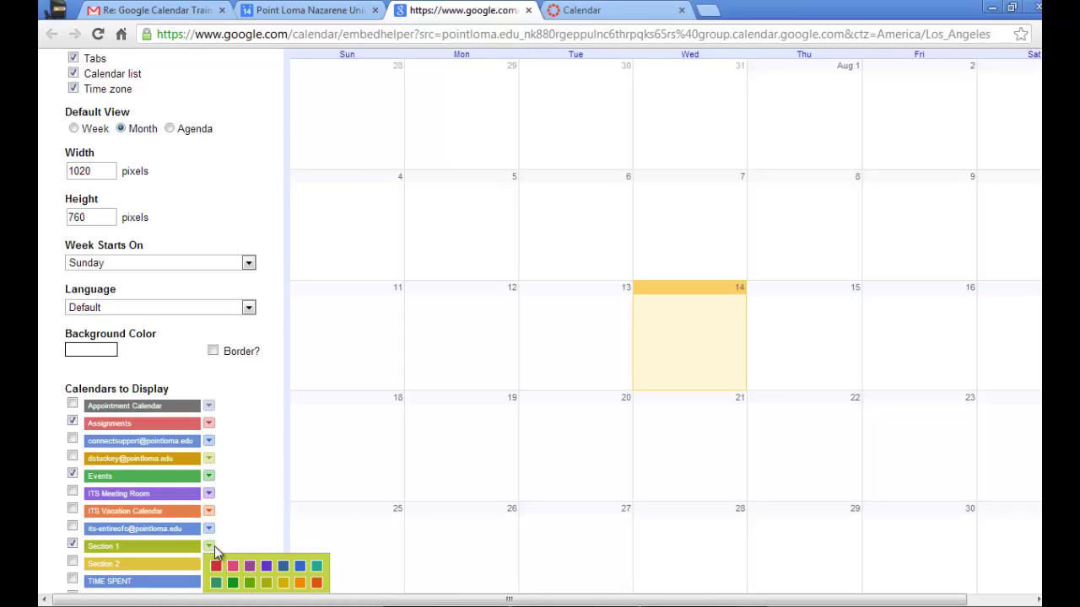
pyautogui.click(298, 582)
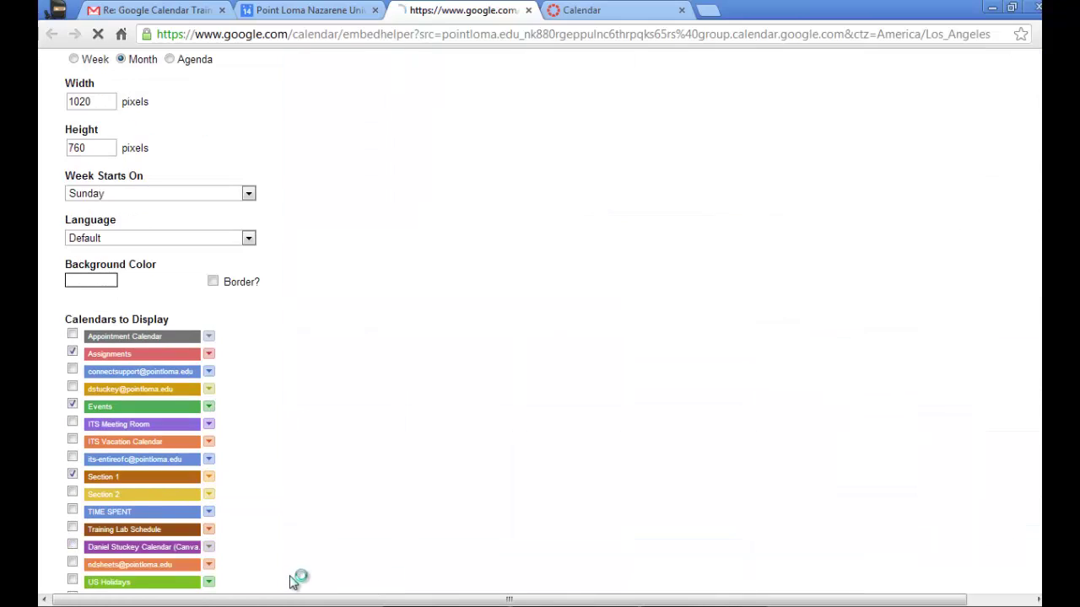
pyautogui.click(210, 483)
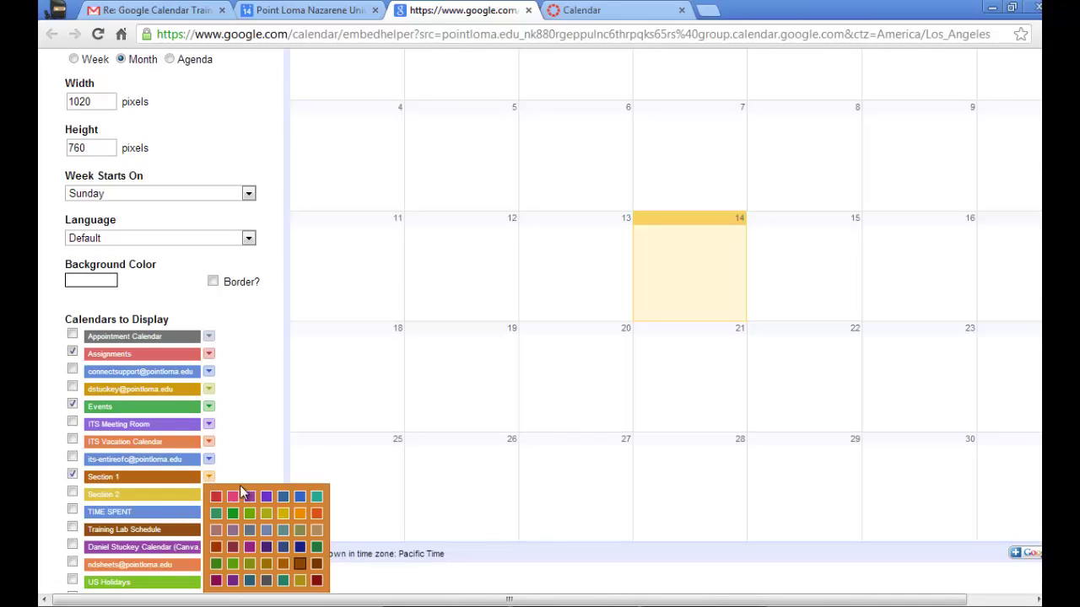
pyautogui.click(296, 500)
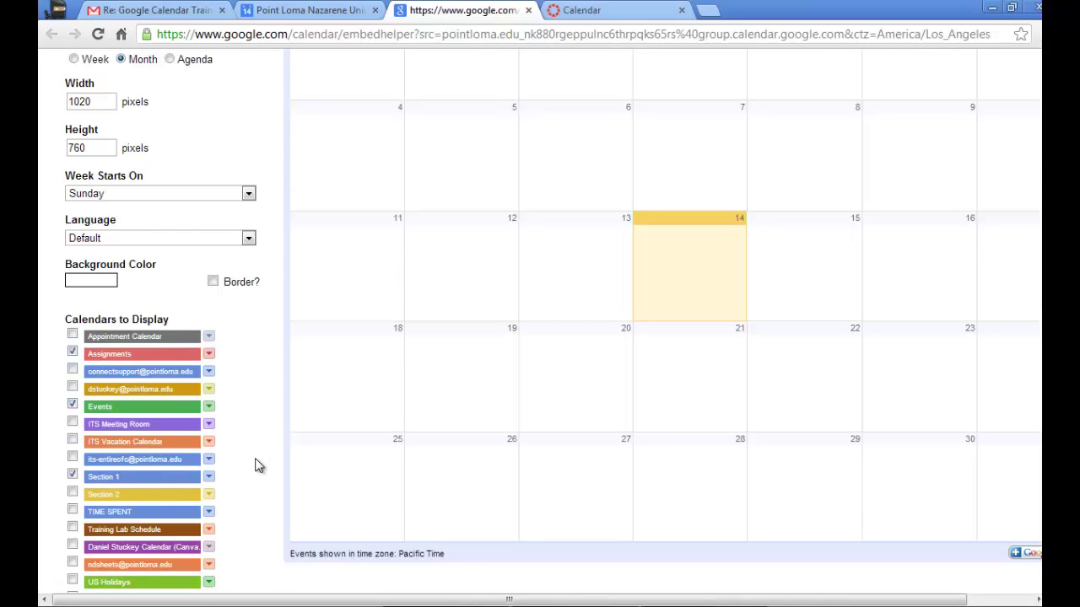
# Update the embed HTML and copy the whole iframe code.
pyautogui.scroll(3, 259, 466)
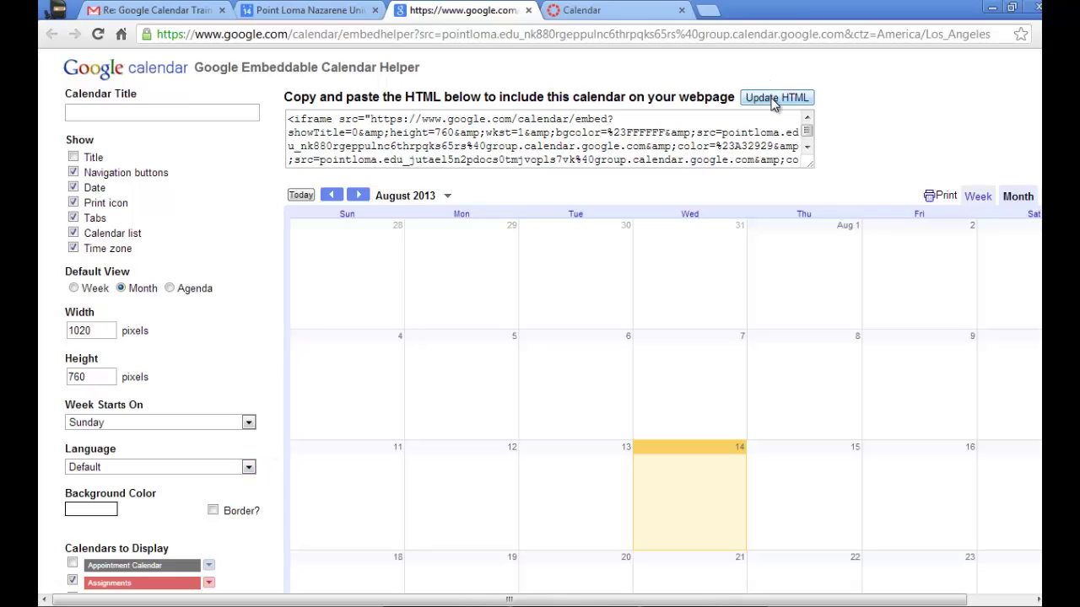
pyautogui.click(773, 100)
pyautogui.click(672, 148)
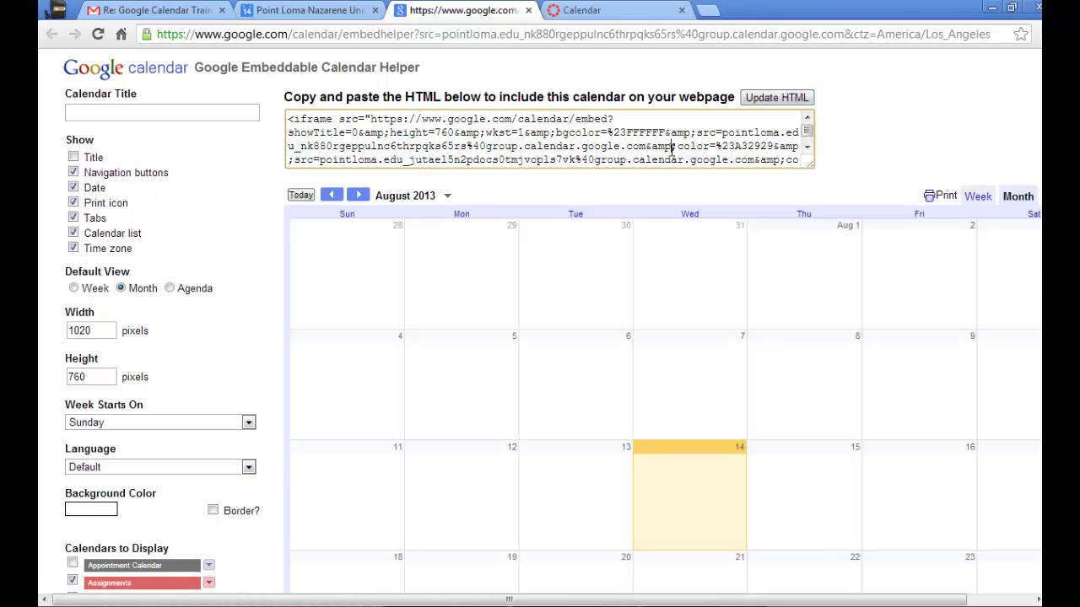
pyautogui.hotkey('ctrl', 'a')
pyautogui.hotkey('ctrl', 'c')
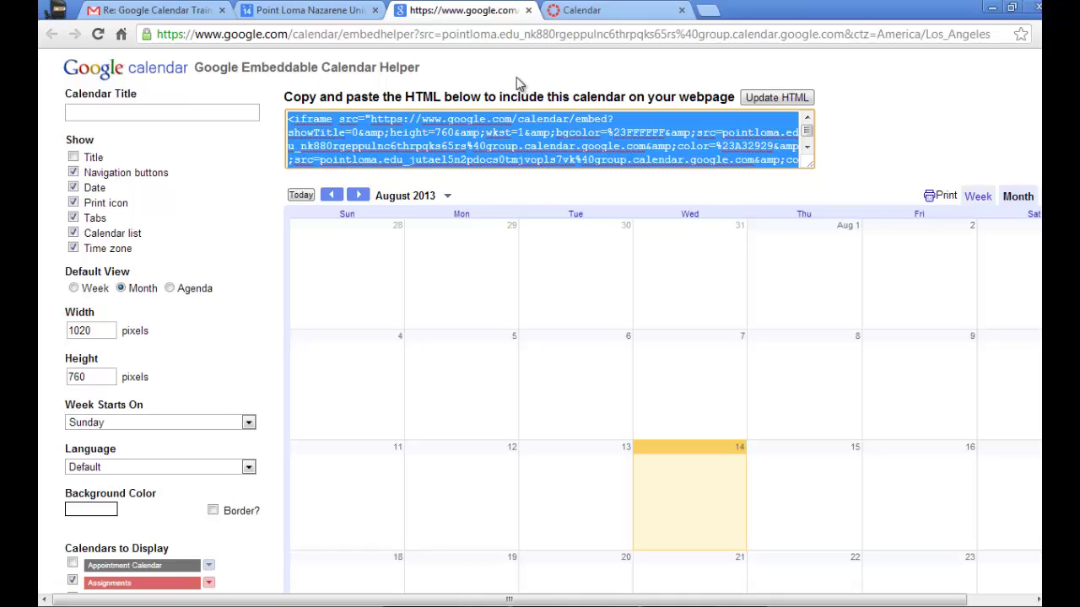
# Switch to Canvas and open the wiki pages of the DAN-101.1 course.
pyautogui.click(582, 12)
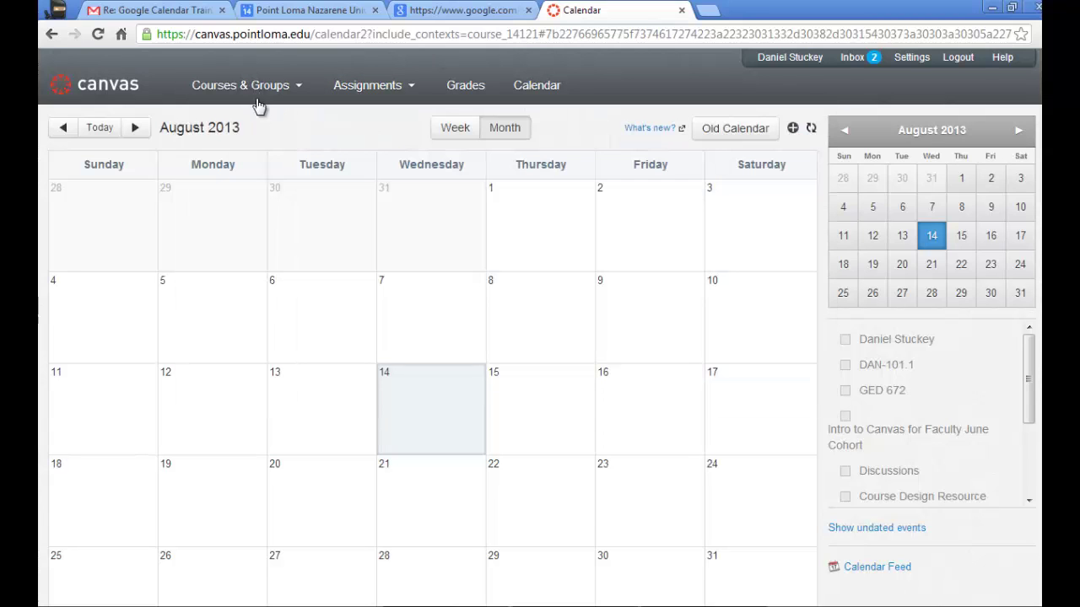
pyautogui.moveTo(253, 100)
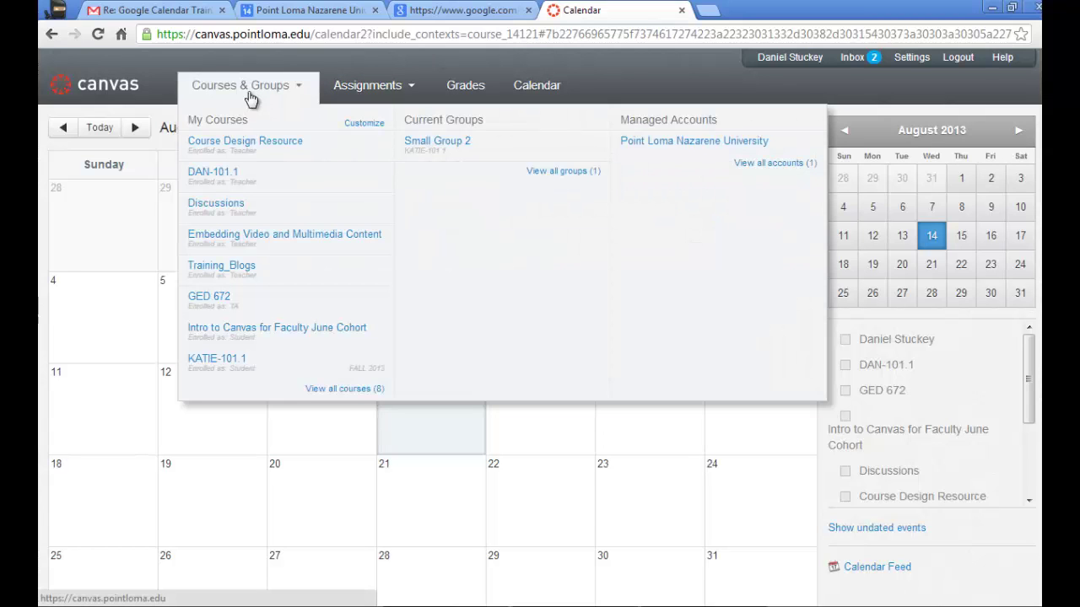
pyautogui.click(211, 174)
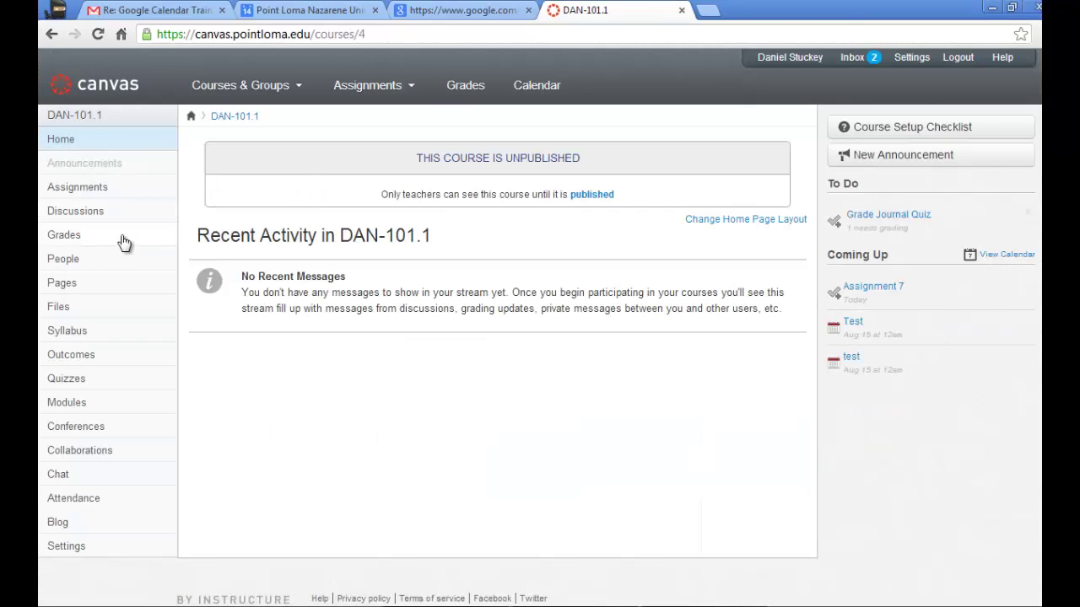
pyautogui.click(62, 284)
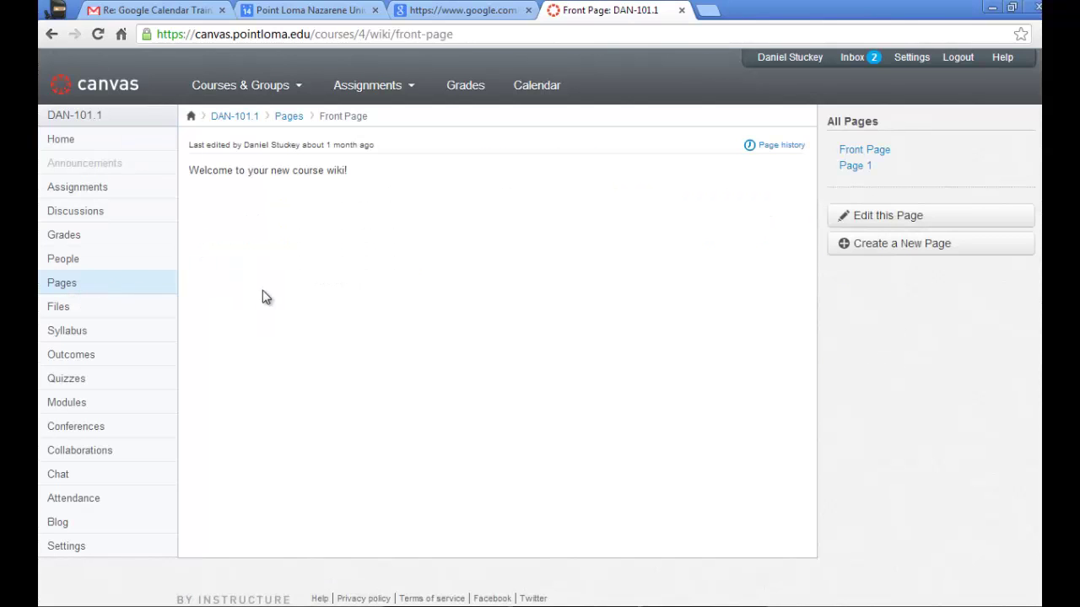
# Create a new course page titled Calendar.
pyautogui.click(910, 244)
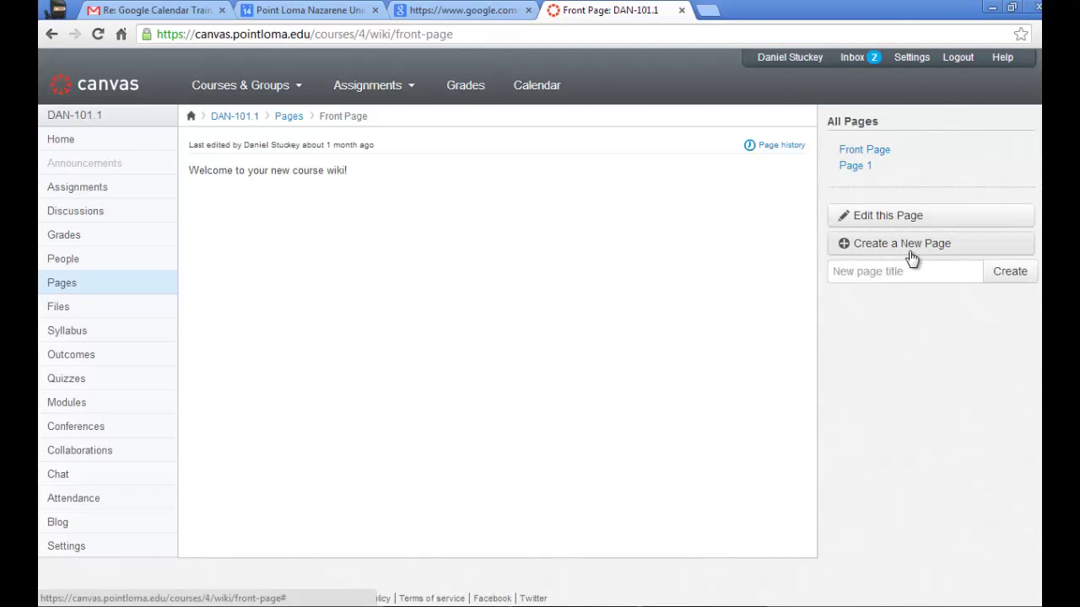
pyautogui.write('Calendar')
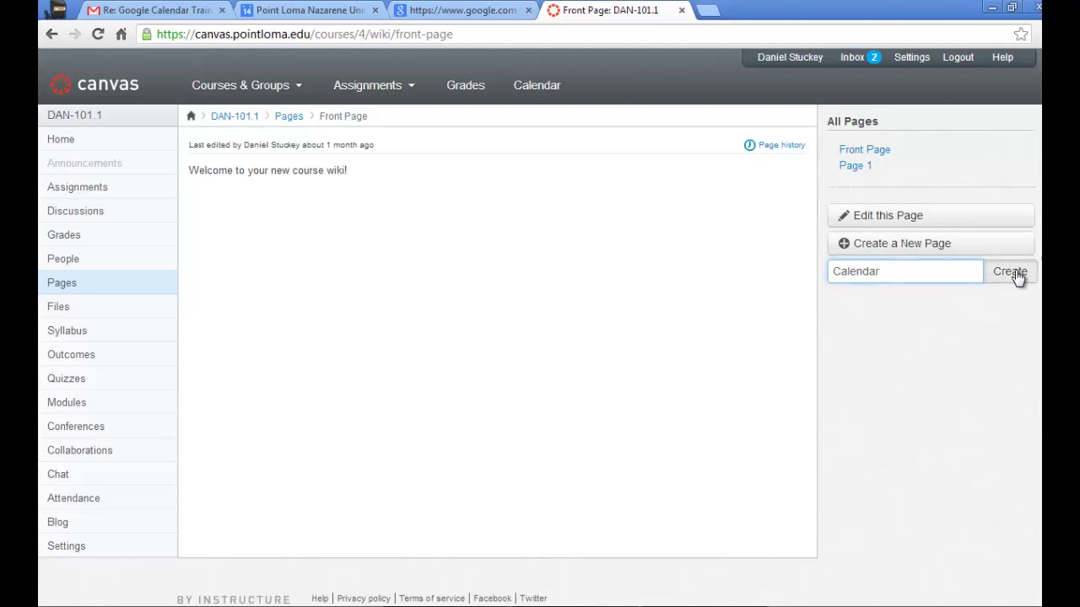
pyautogui.click(1017, 278)
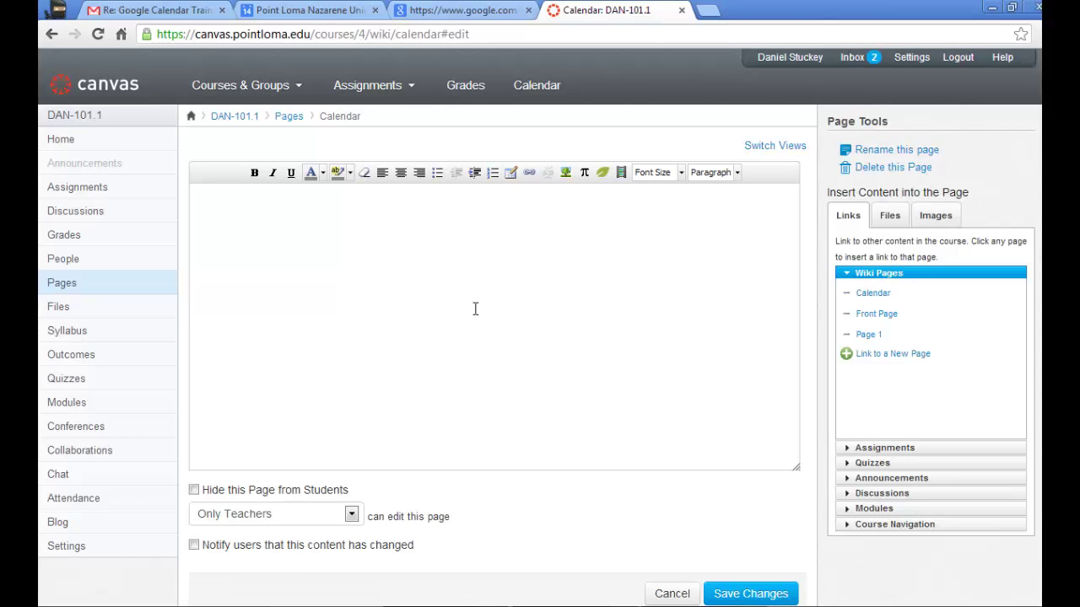
# Paste the iframe embed code into the new page's HTML source, save it and open the saved Calendar page.
pyautogui.click(771, 149)
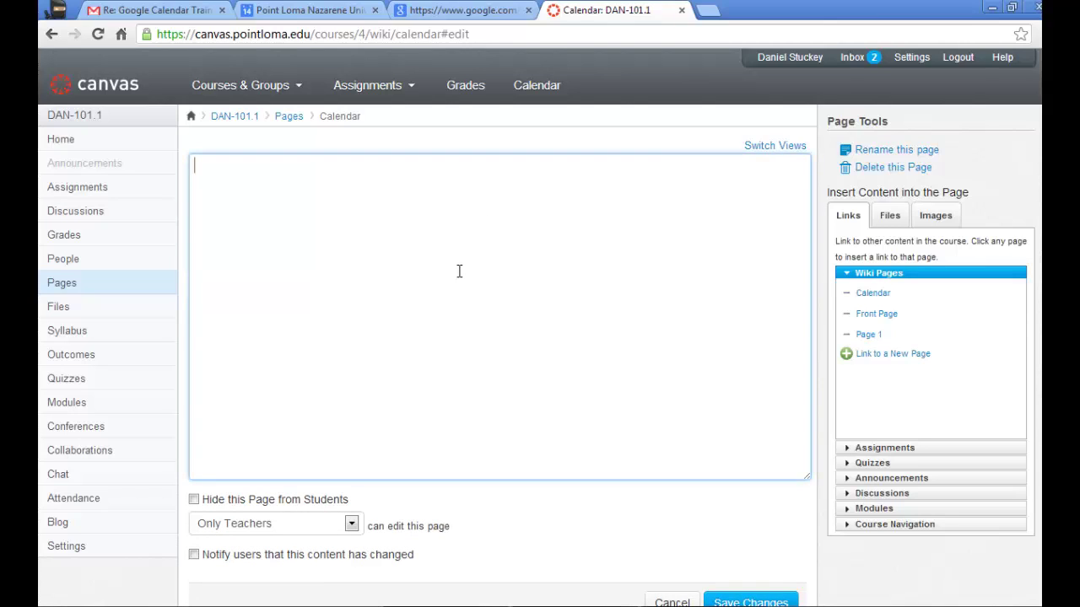
pyautogui.hotkey('ctrl', 'v')
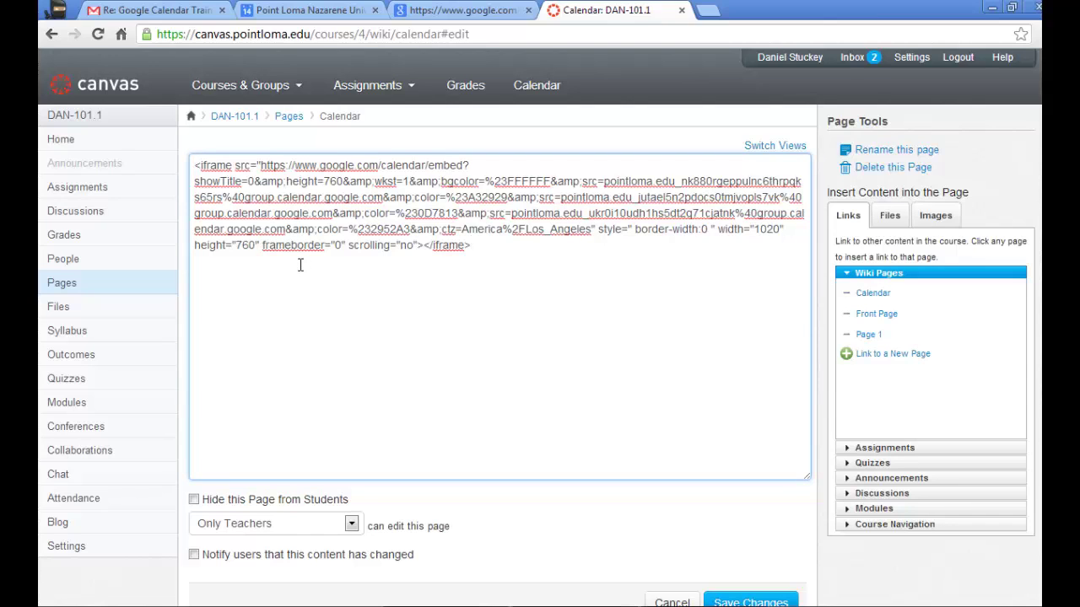
pyautogui.click(725, 602)
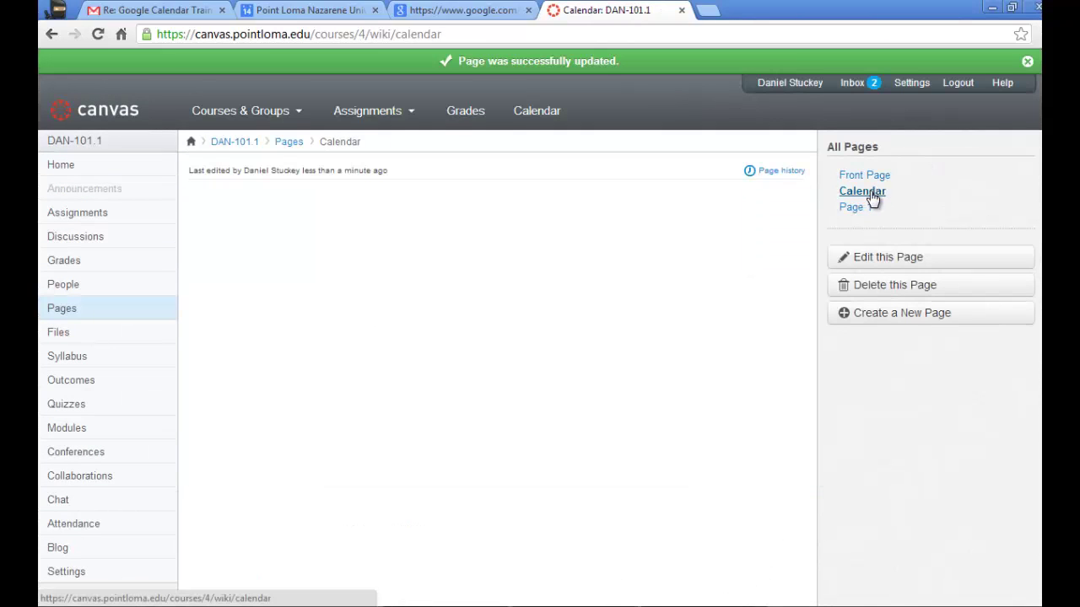
pyautogui.click(869, 194)
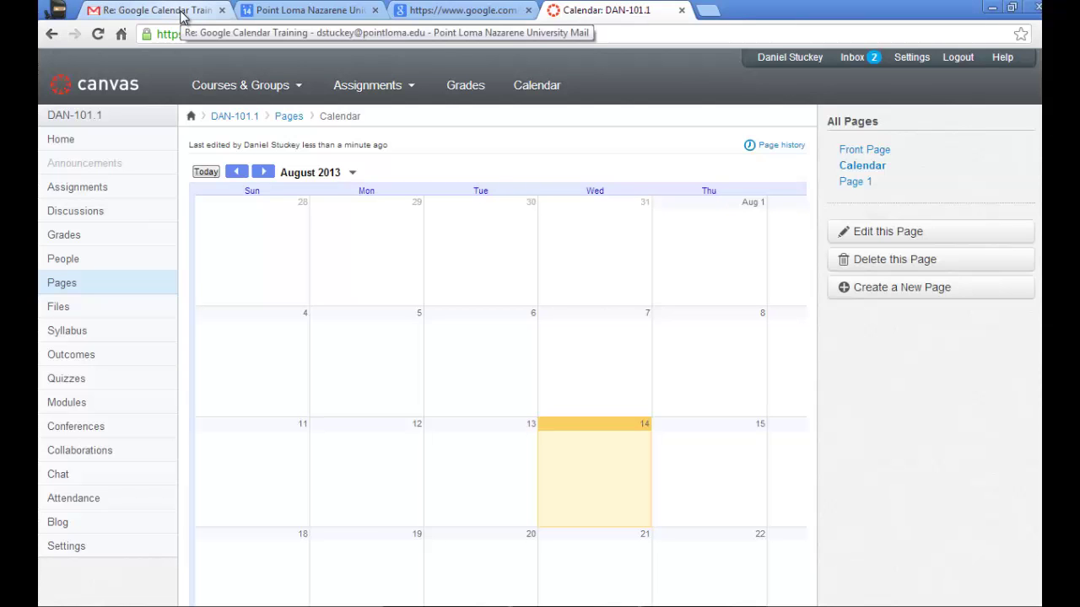
# Switch to Google Calendar, leave the Assignments details and show the current week.
pyautogui.click(268, 10)
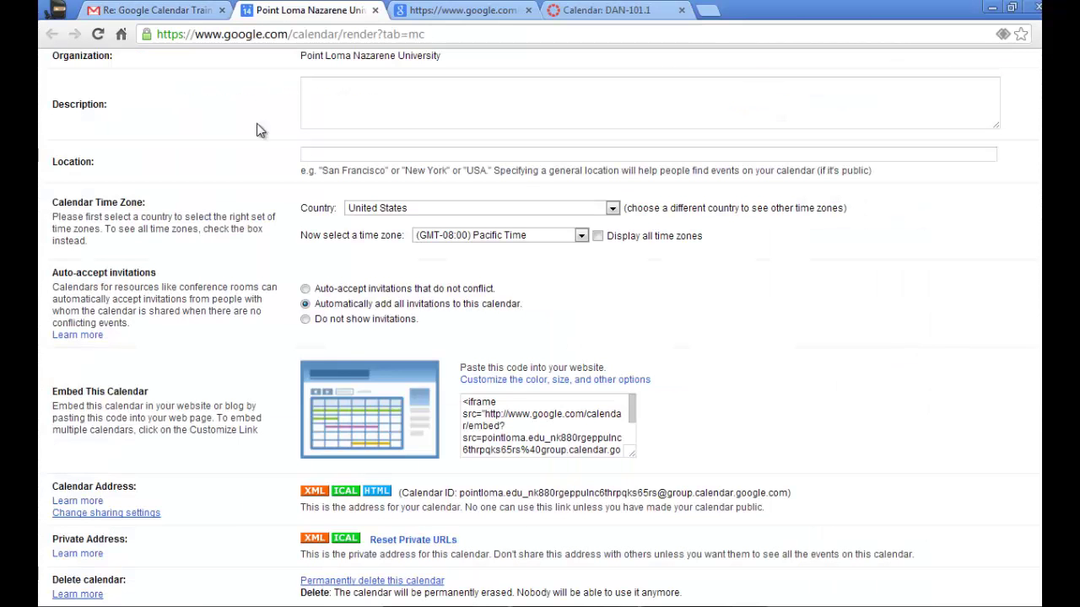
pyautogui.scroll(2, 240, 253)
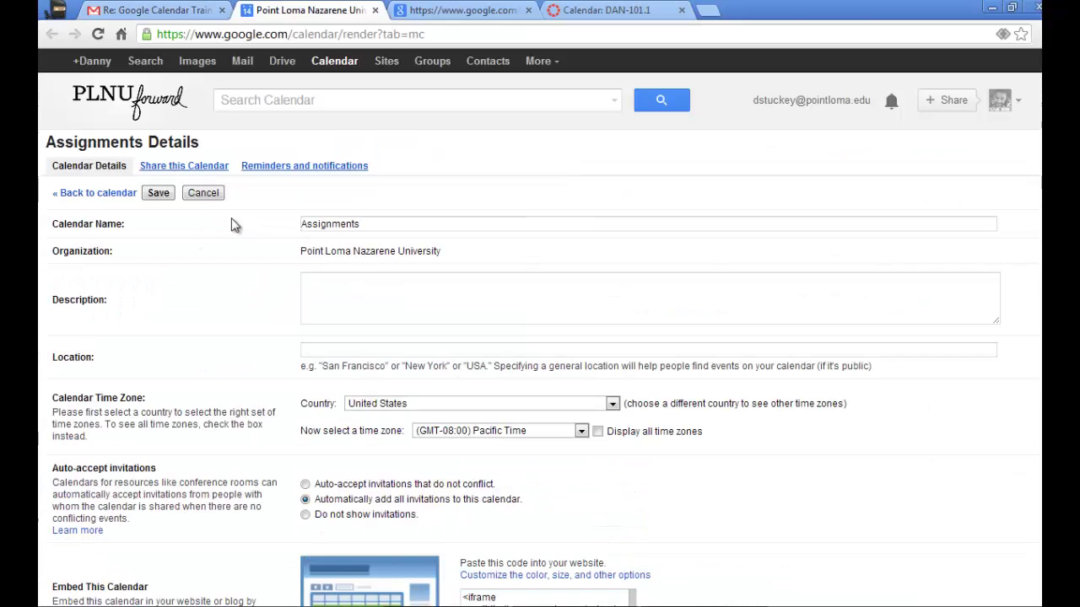
pyautogui.click(87, 194)
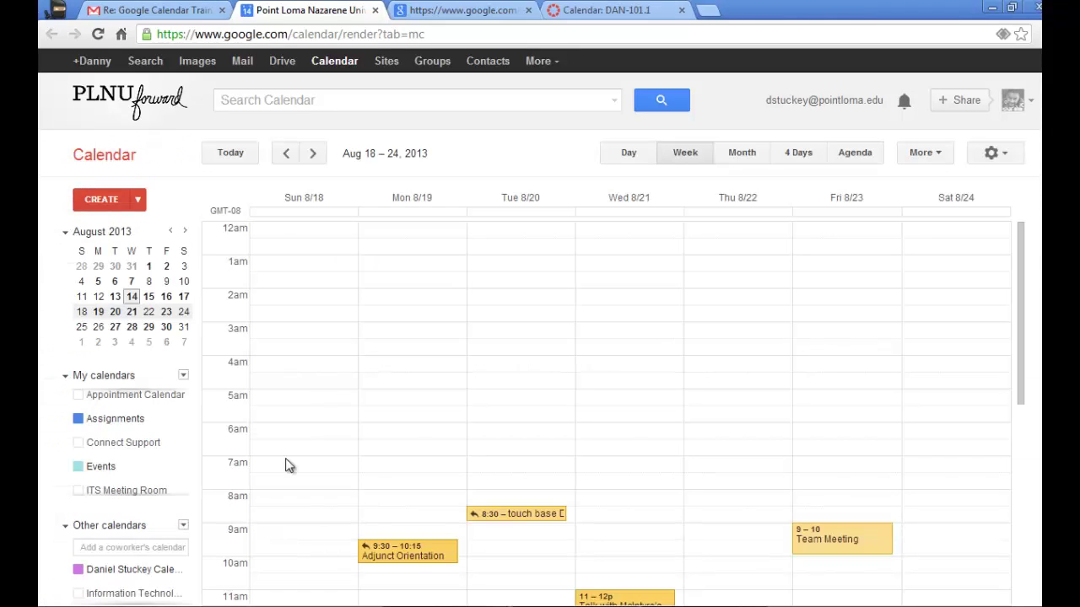
pyautogui.click(126, 422)
pyautogui.scroll(-2, 658, 426)
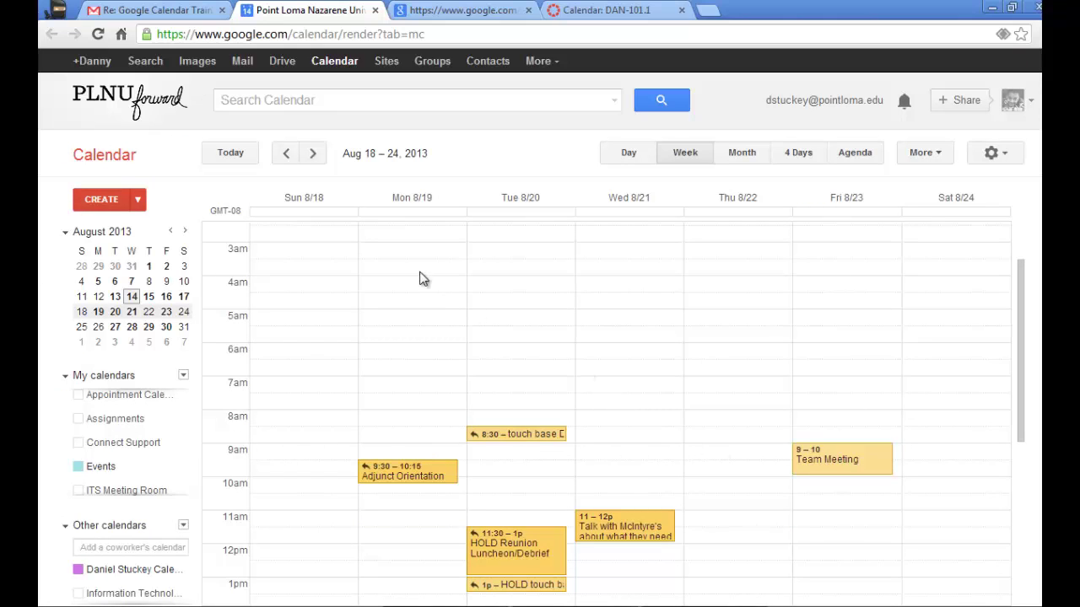
pyautogui.click(231, 154)
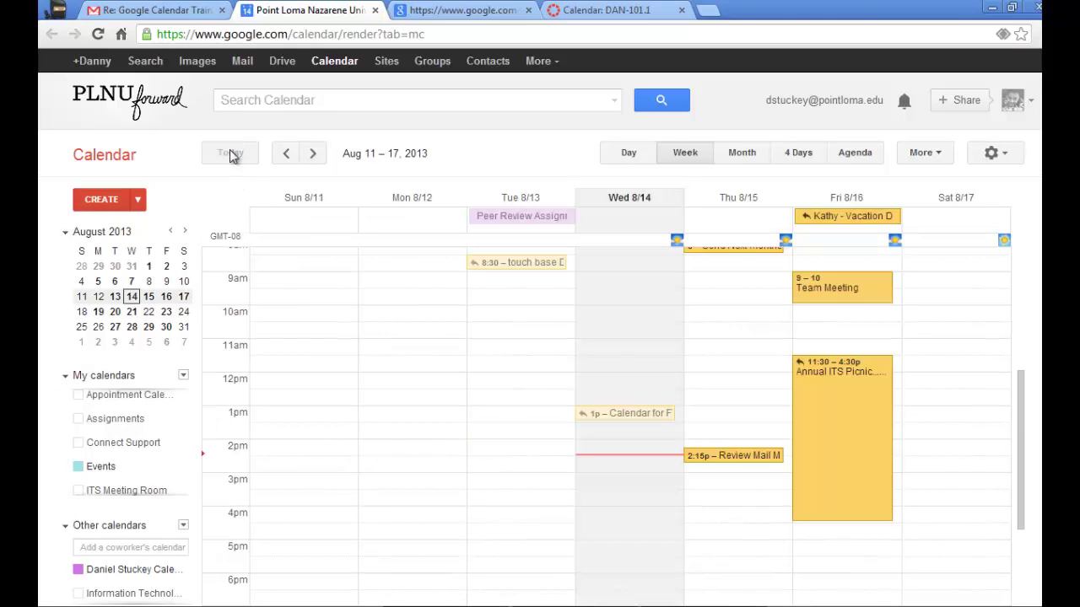
# Hide the personal, Section 1, Section 2, Tasks and ITS Vacation calendars and show the Assignments calendar.
pyautogui.scroll(1, 189, 409)
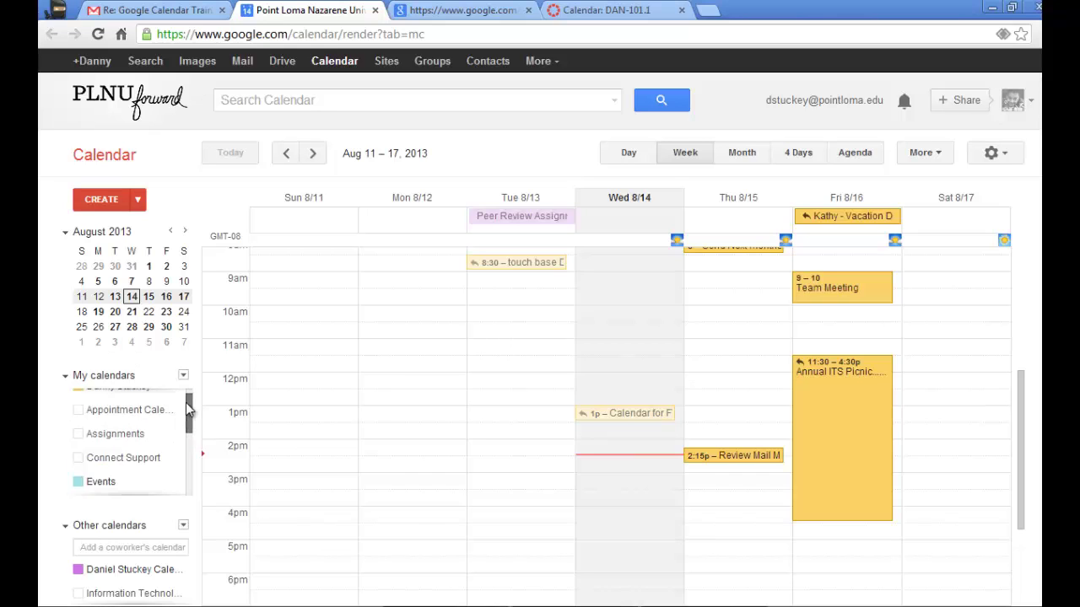
pyautogui.scroll(1, 152, 409)
pyautogui.click(81, 401)
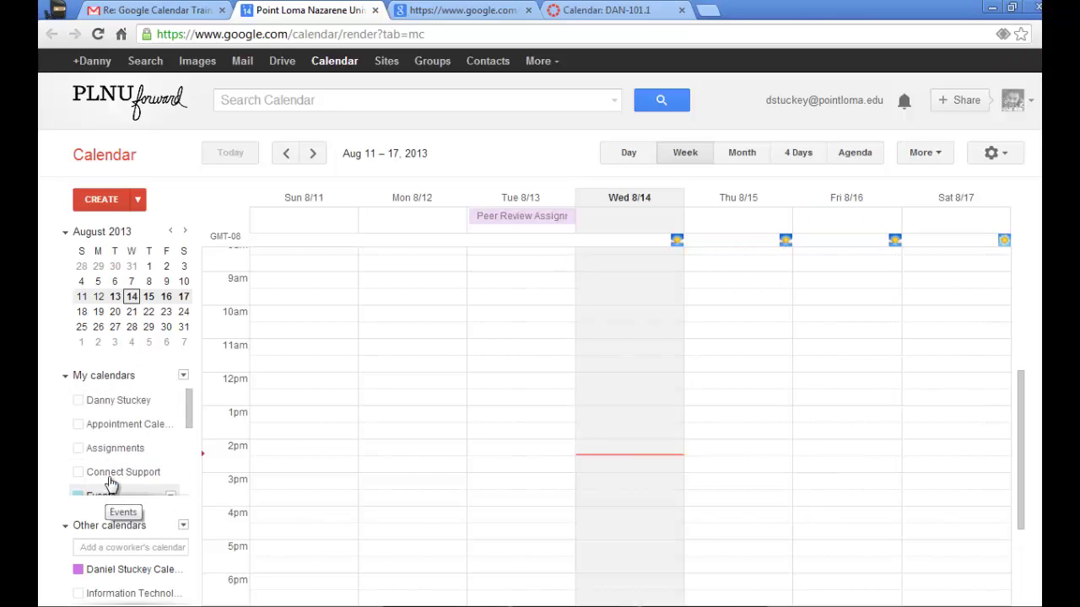
pyautogui.scroll(-4, 110, 483)
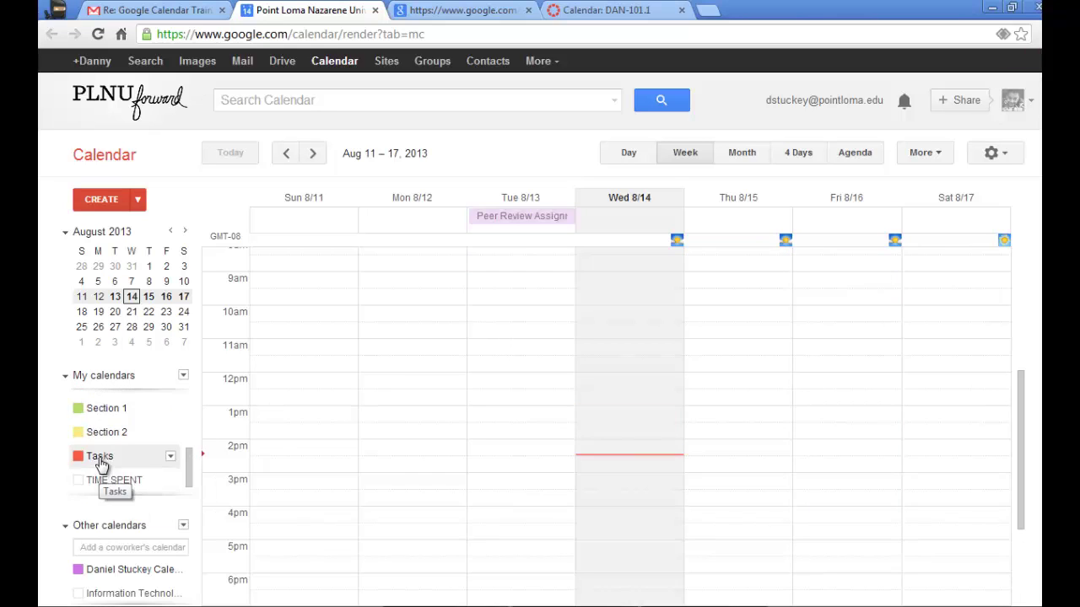
pyautogui.click(95, 457)
pyautogui.click(80, 431)
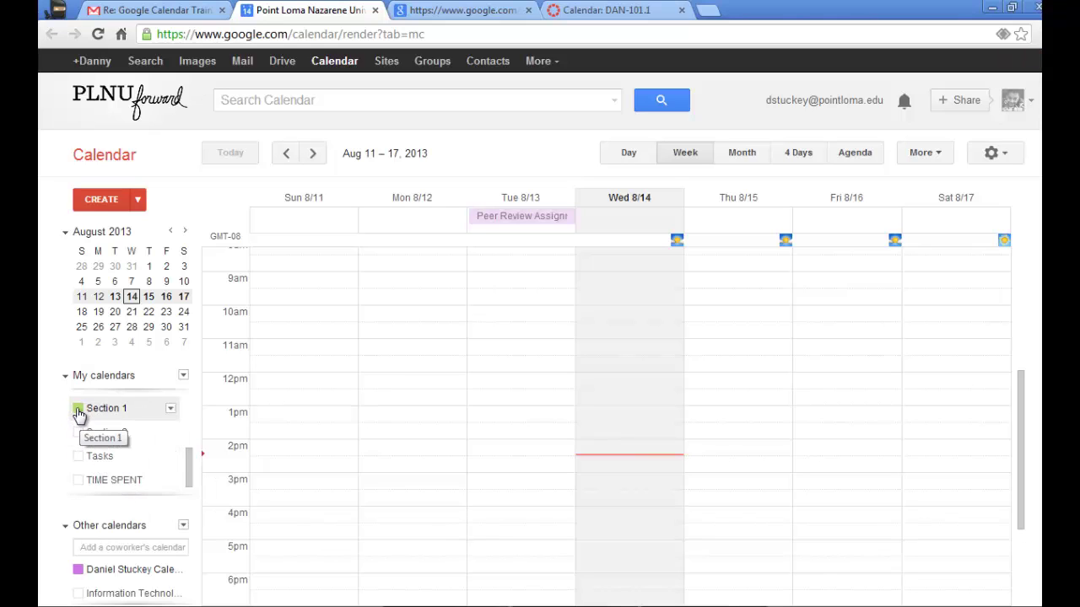
pyautogui.scroll(4, 106, 450)
pyautogui.scroll(-2, 94, 466)
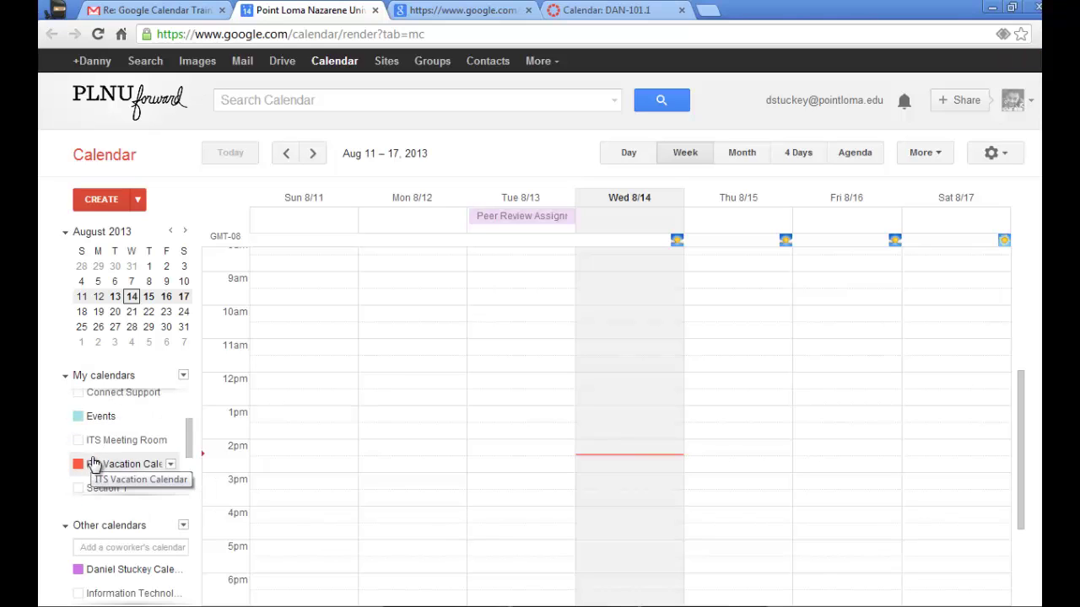
pyautogui.click(93, 464)
pyautogui.scroll(2, 105, 440)
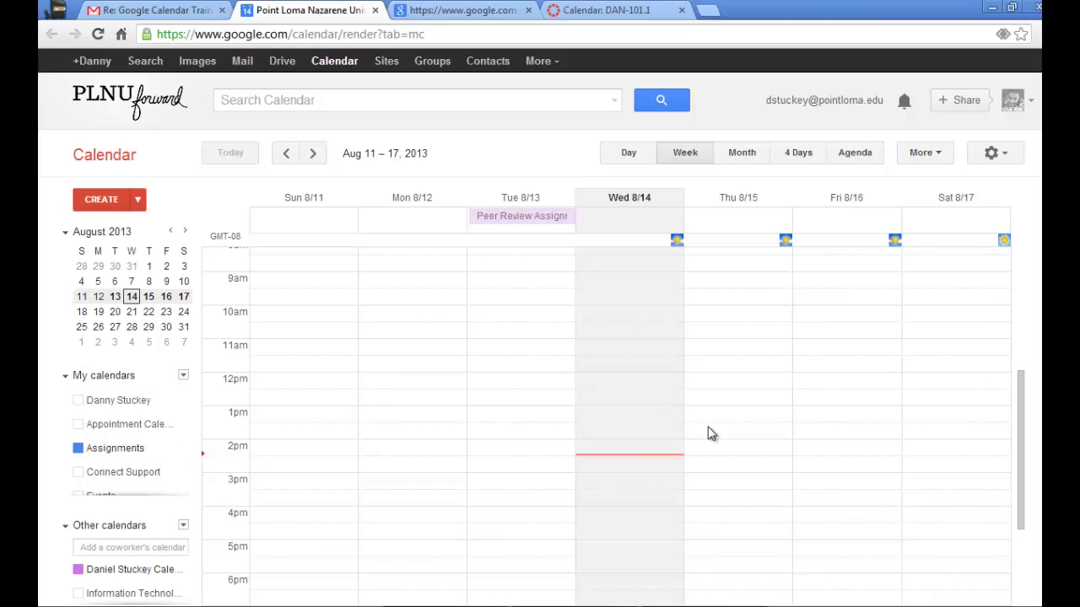
# Add an event named Paper Due on Thursday, August 15, 11am – 12pm to the Assignments calendar.
pyautogui.click(735, 355)
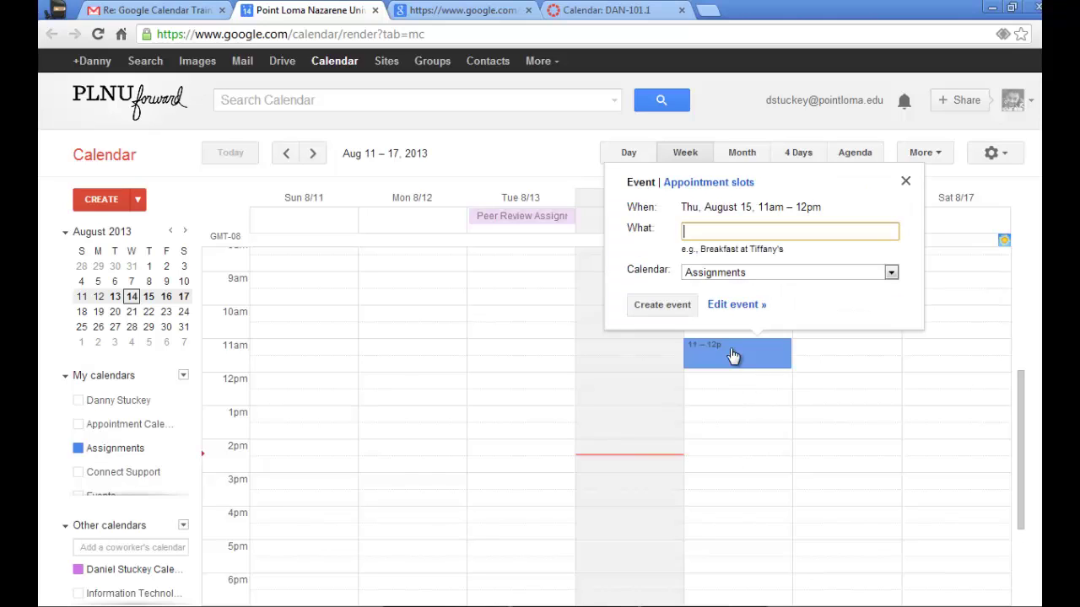
pyautogui.click(739, 232)
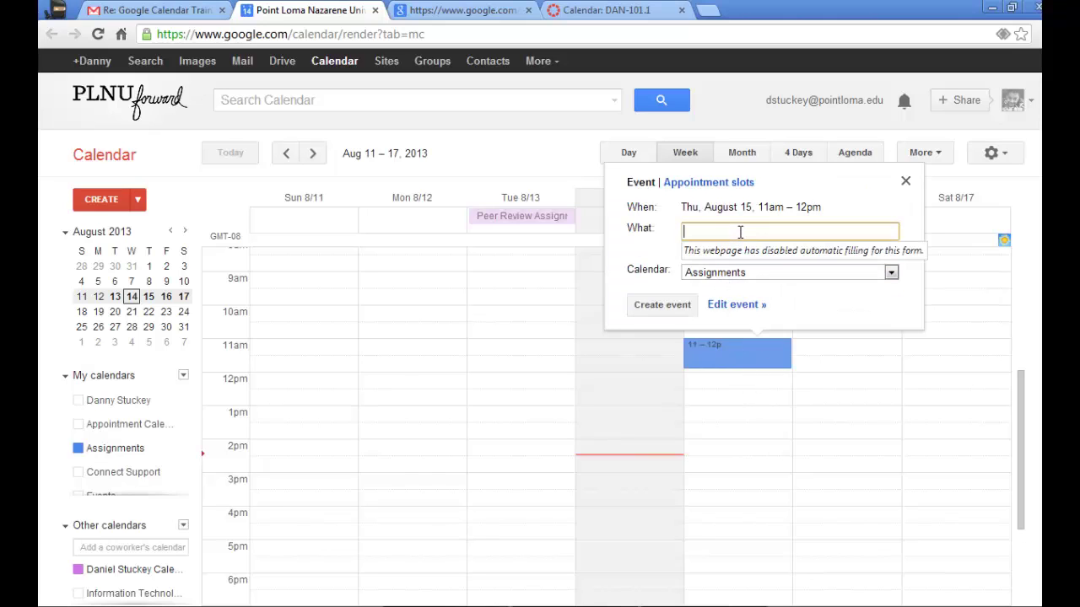
pyautogui.write('Paper D')
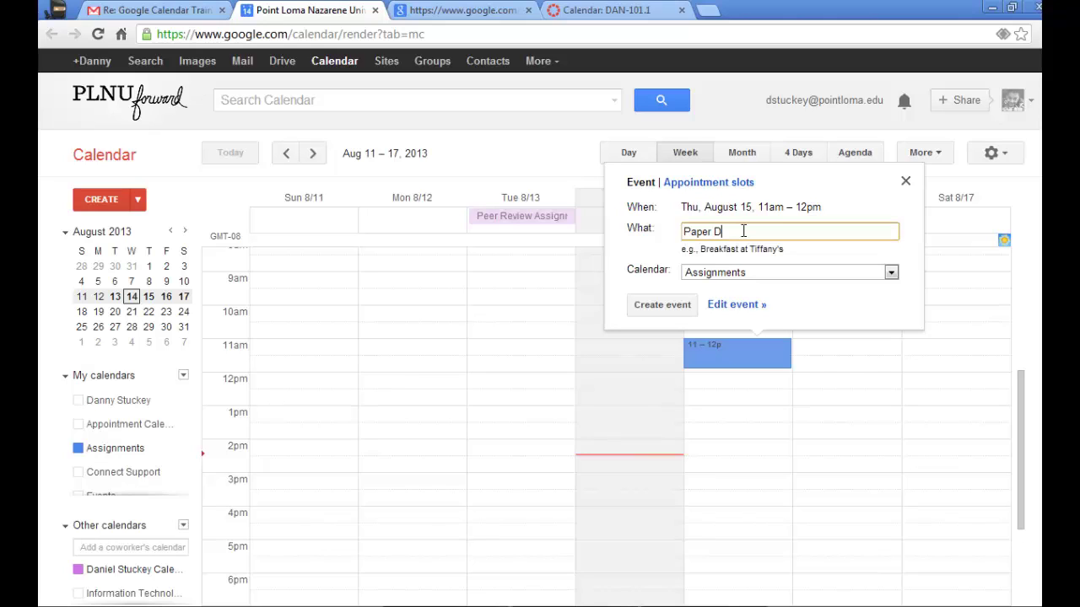
pyautogui.write('ue')
pyautogui.click(654, 306)
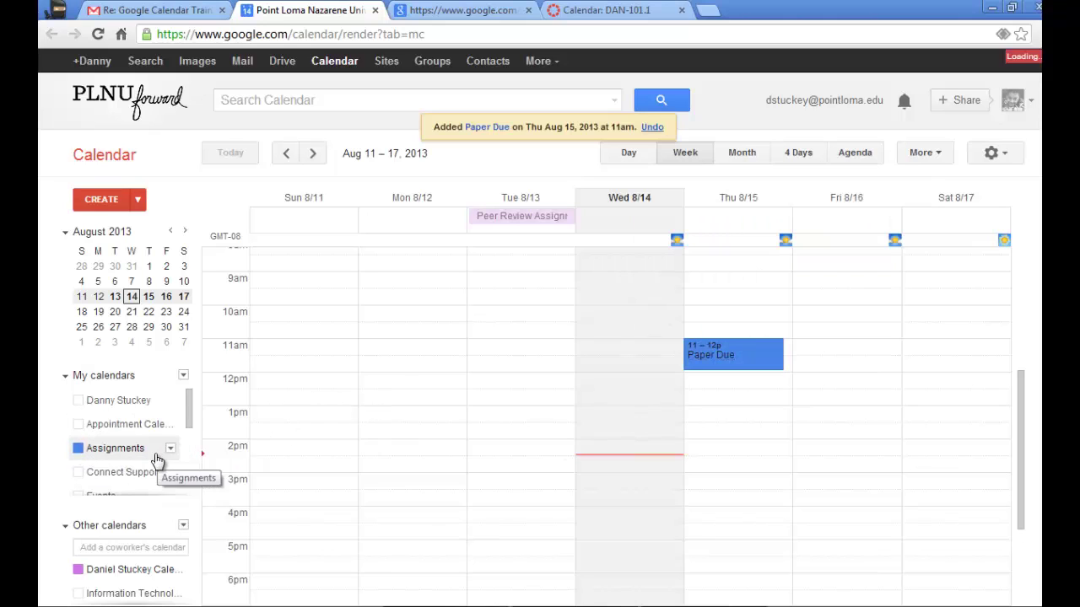
# Add an event named Class Meeting on Thursday, August 15, 12:30pm – 1:30pm to the Section 1 calendar.
pyautogui.click(749, 403)
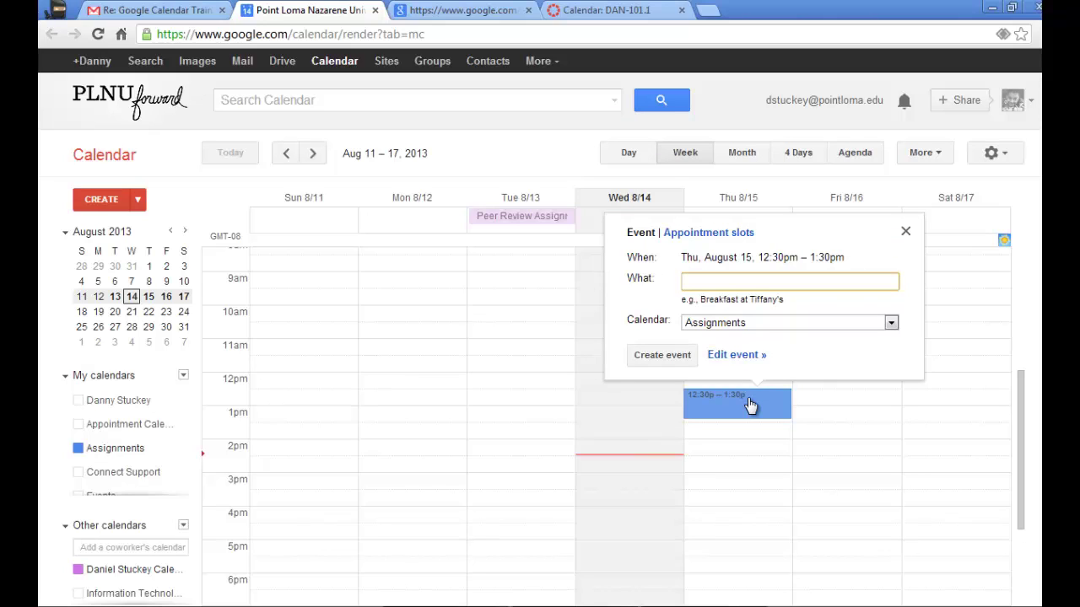
pyautogui.click(891, 324)
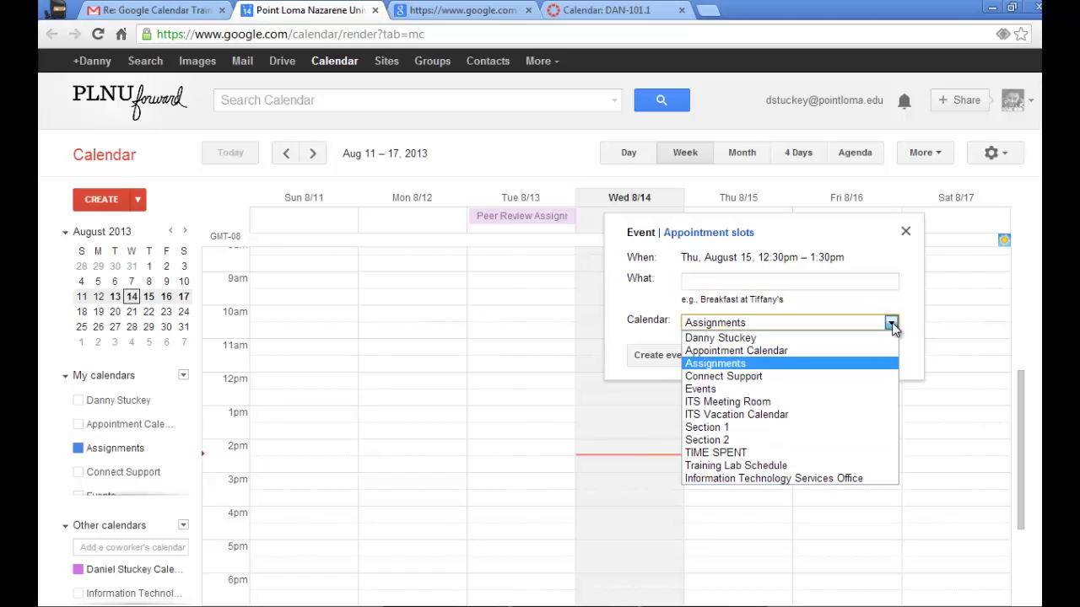
pyautogui.click(757, 427)
pyautogui.click(767, 281)
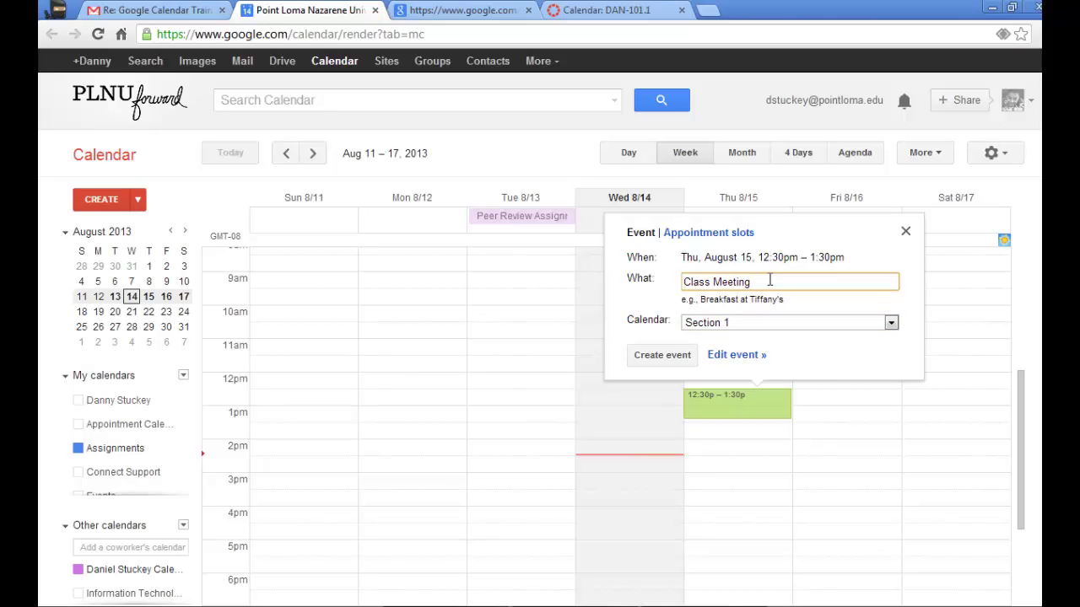
pyautogui.click(685, 357)
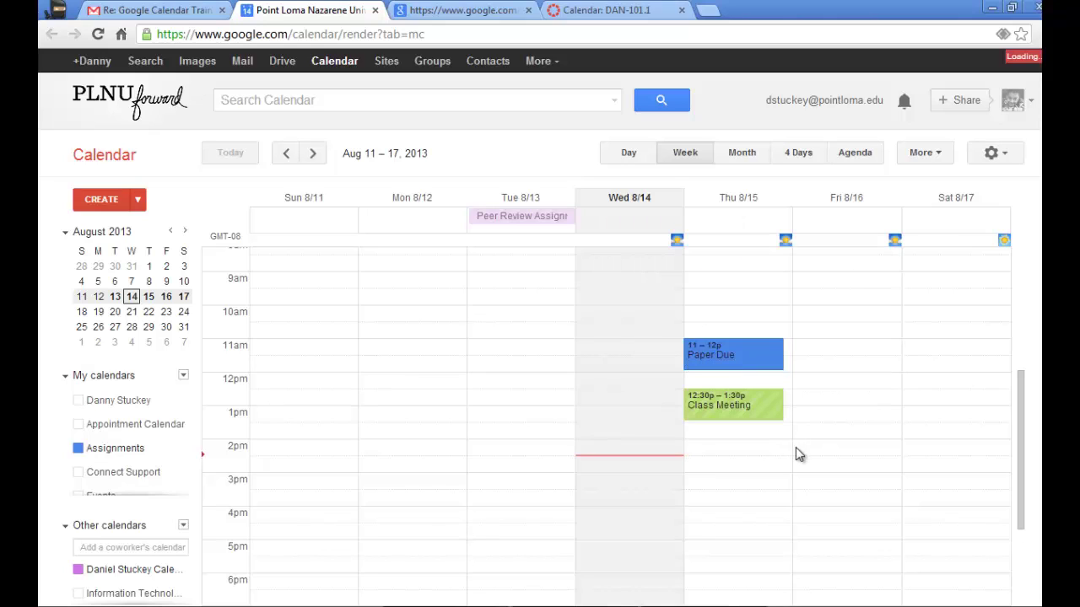
# Add an event named Forum on Thursday, August 15, 2:30pm – 3:30pm to the Events calendar.
pyautogui.click(732, 470)
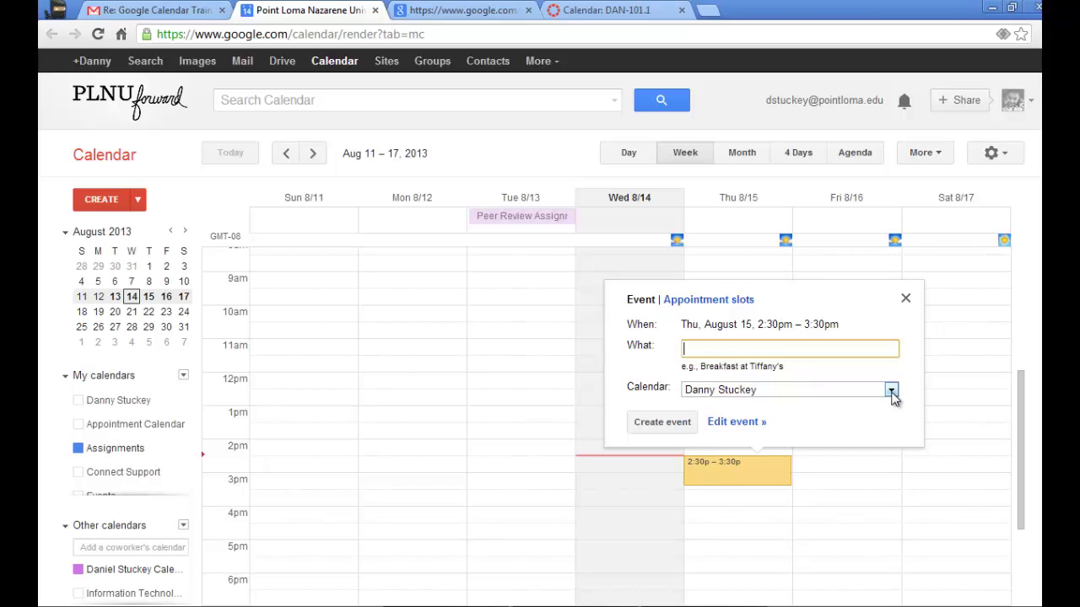
pyautogui.click(890, 391)
pyautogui.click(743, 456)
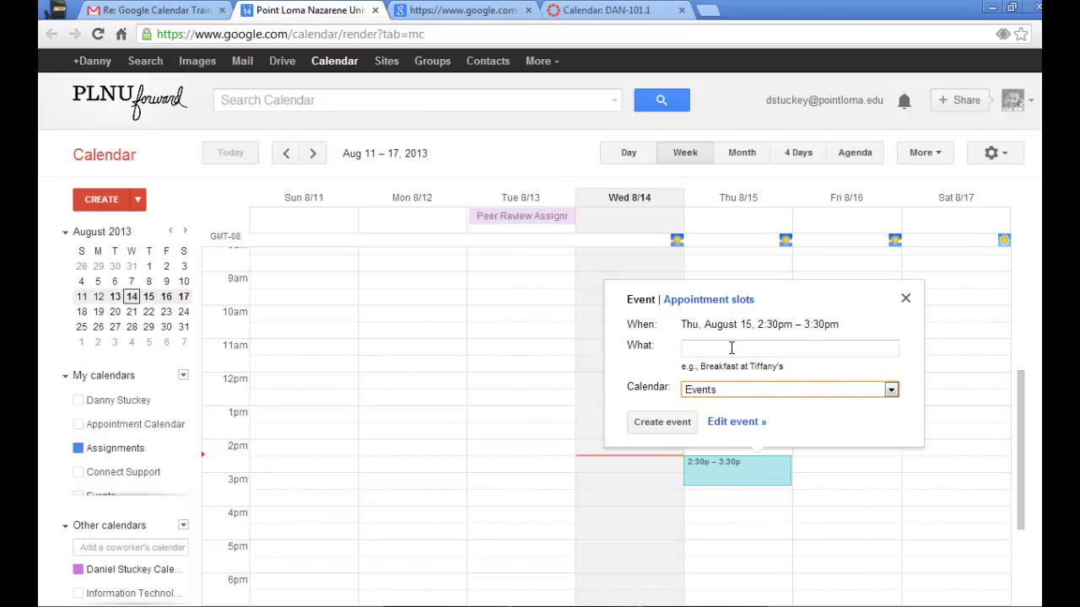
pyautogui.click(730, 347)
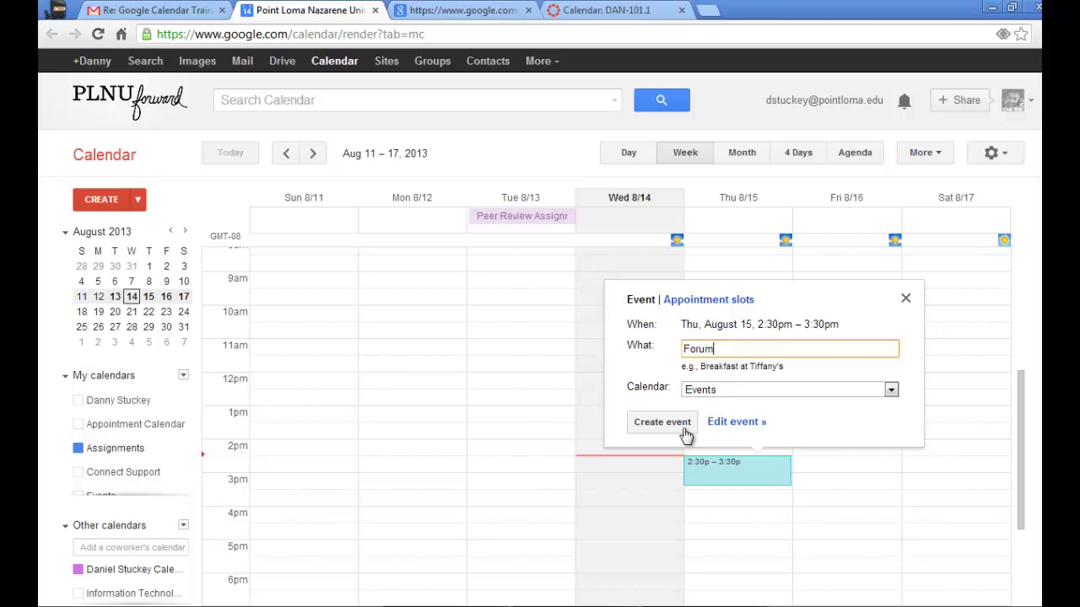
pyautogui.click(662, 422)
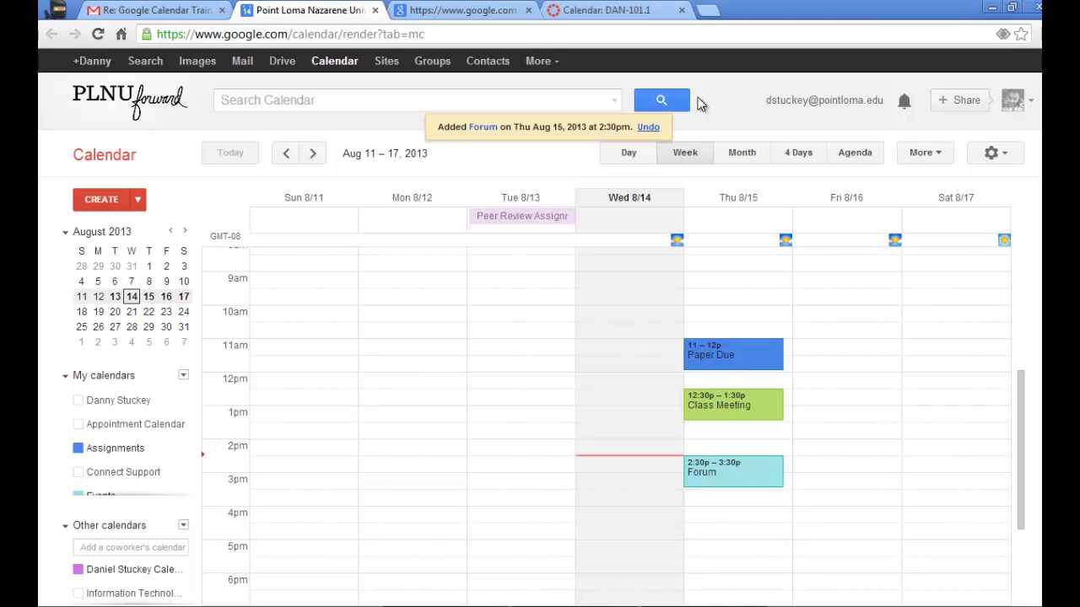
# Switch to Canvas and reload the DAN-101.1 Calendar page to check the embedded calendar for the new events.
pyautogui.click(644, 12)
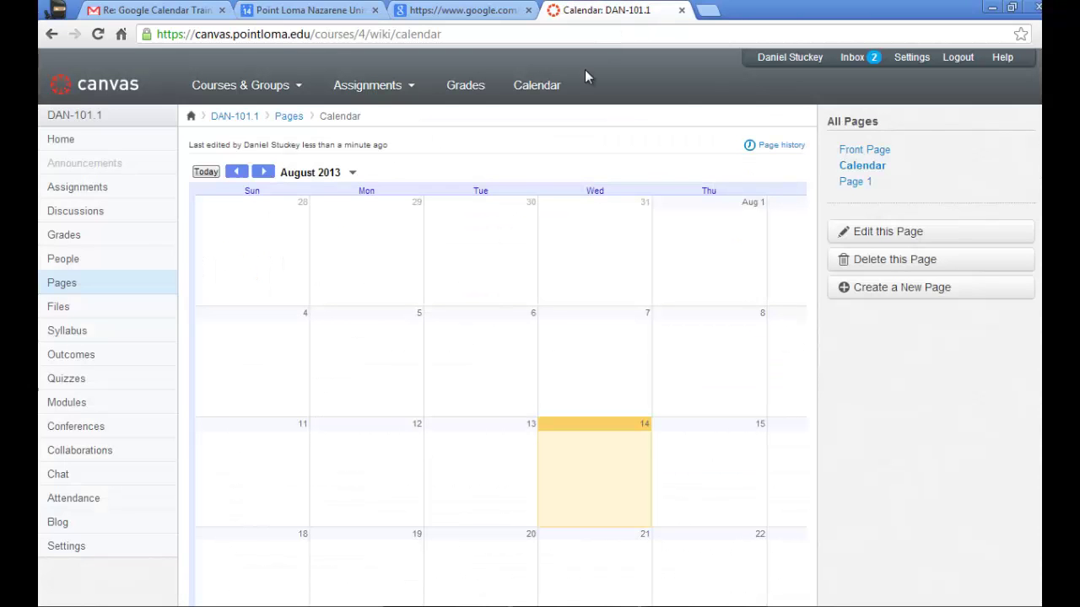
pyautogui.click(99, 36)
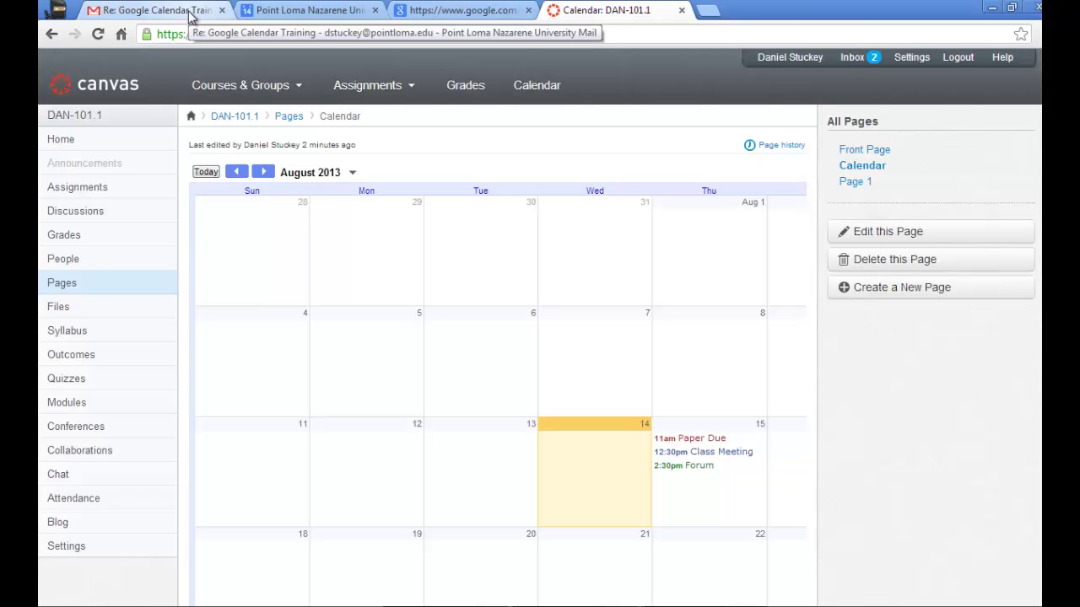
# Switch to Google Calendar and open the embed customization options from the Assignments calendar's details.
pyautogui.click(300, 10)
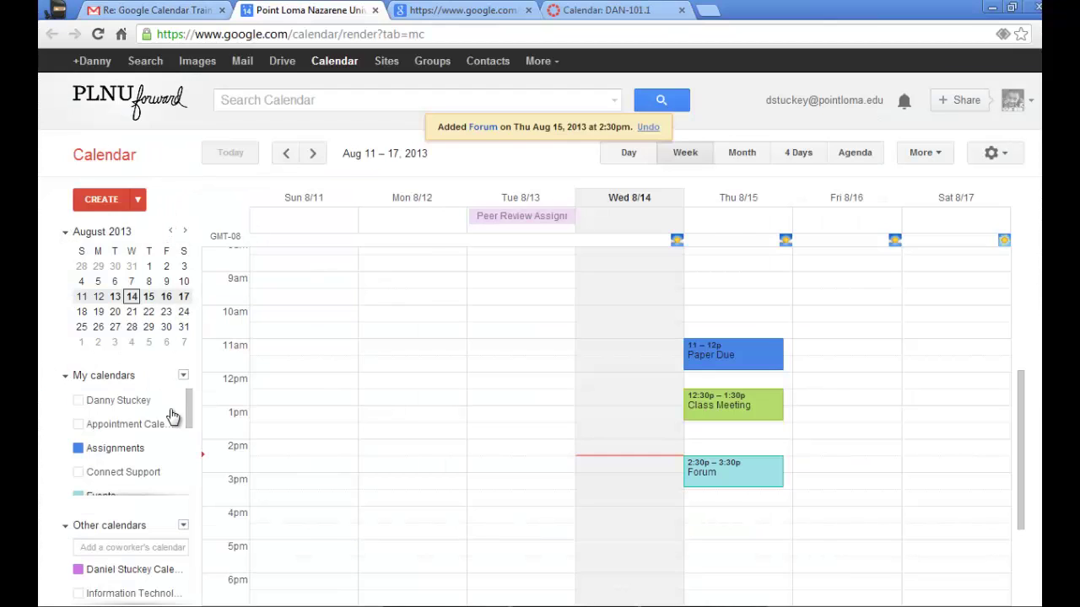
pyautogui.click(172, 448)
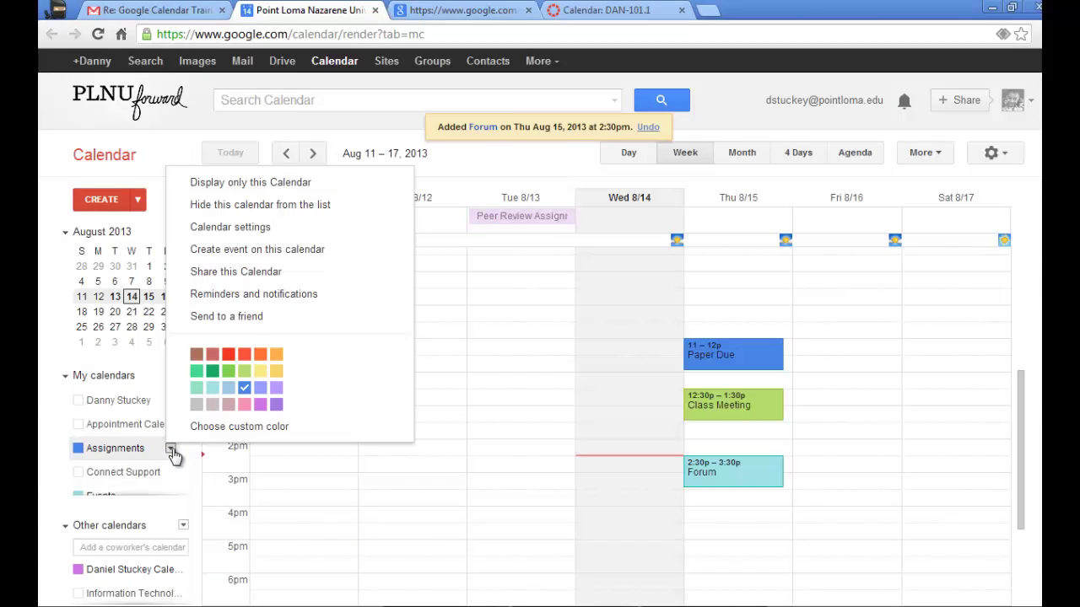
pyautogui.click(218, 274)
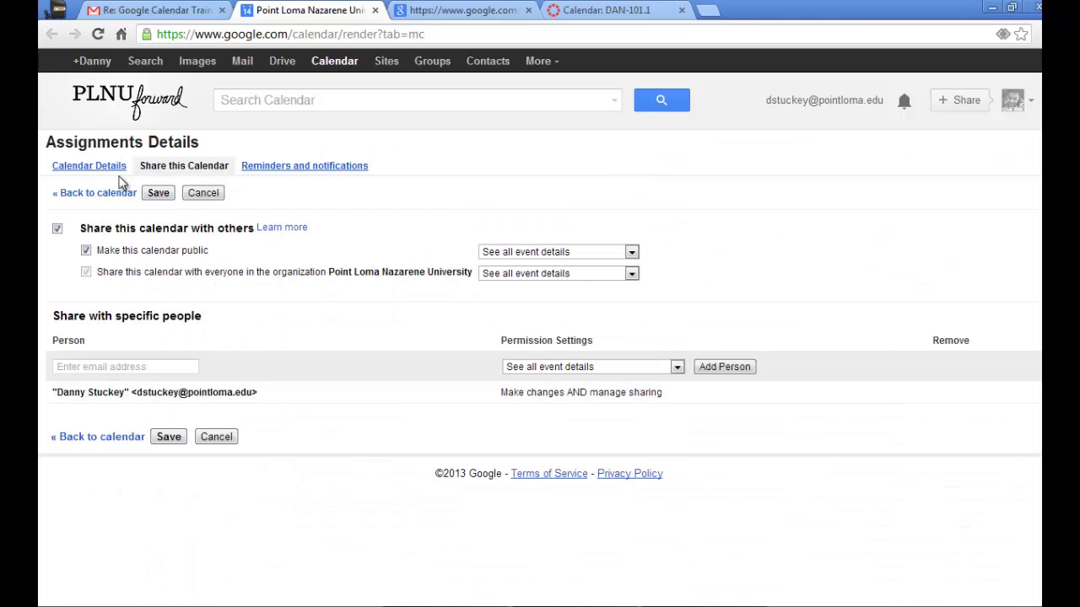
pyautogui.click(88, 169)
pyautogui.scroll(-2, 304, 430)
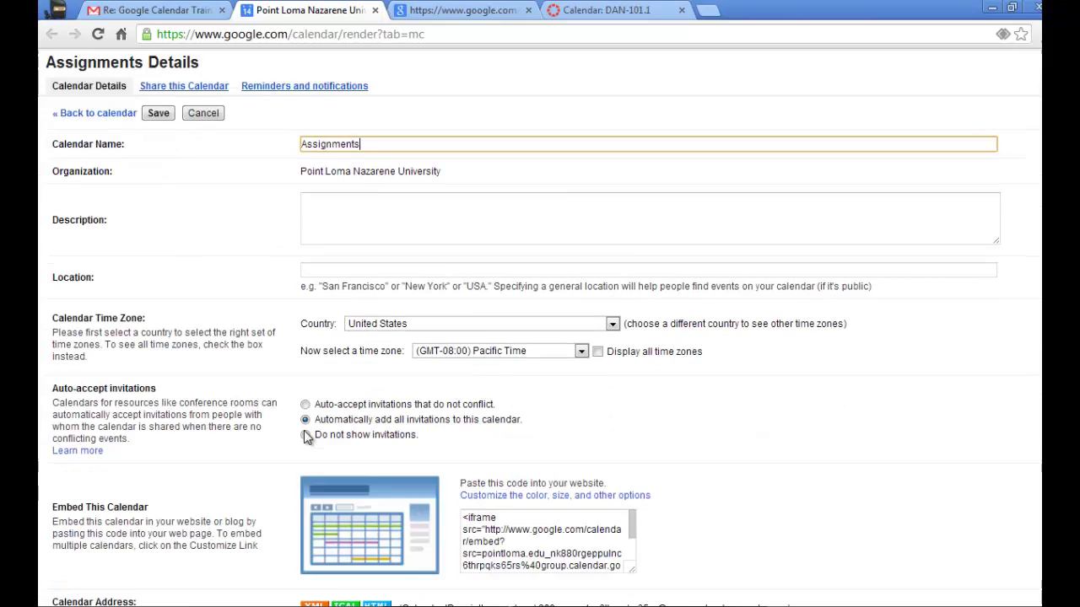
pyautogui.click(540, 415)
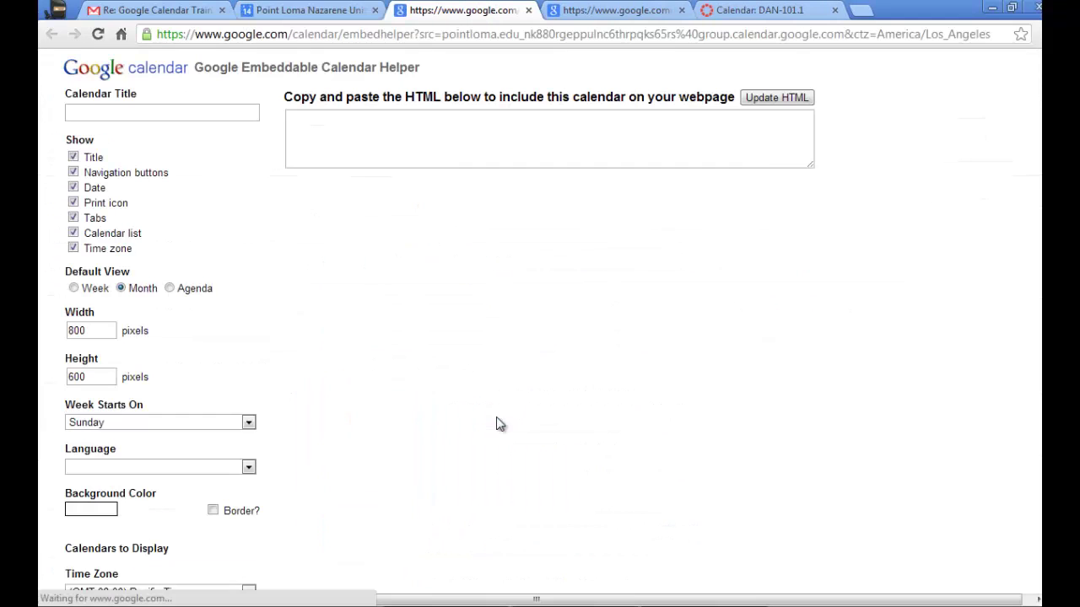
# Include the Events and Section 2 calendars alongside Assignments in the embed and turn off its title.
pyautogui.scroll(-2, 253, 456)
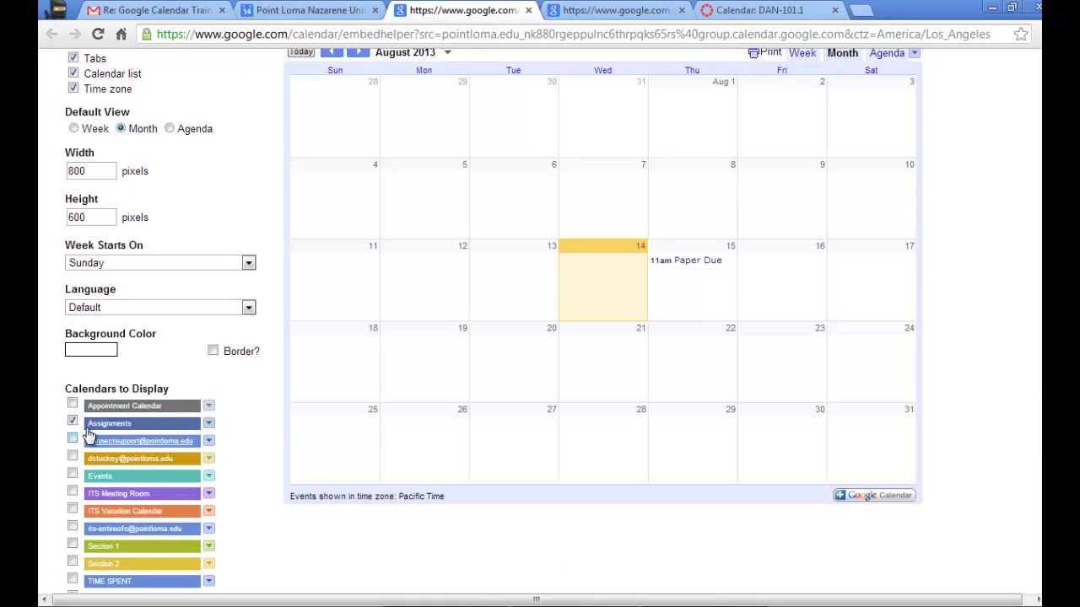
pyautogui.click(71, 473)
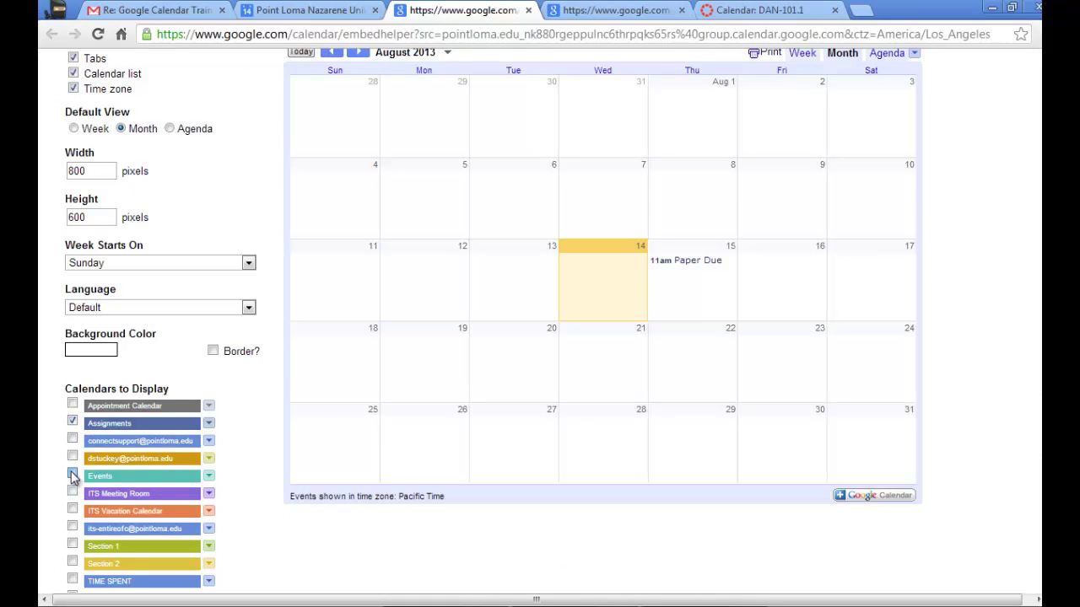
pyautogui.click(73, 563)
pyautogui.scroll(2, 659, 484)
pyautogui.click(73, 157)
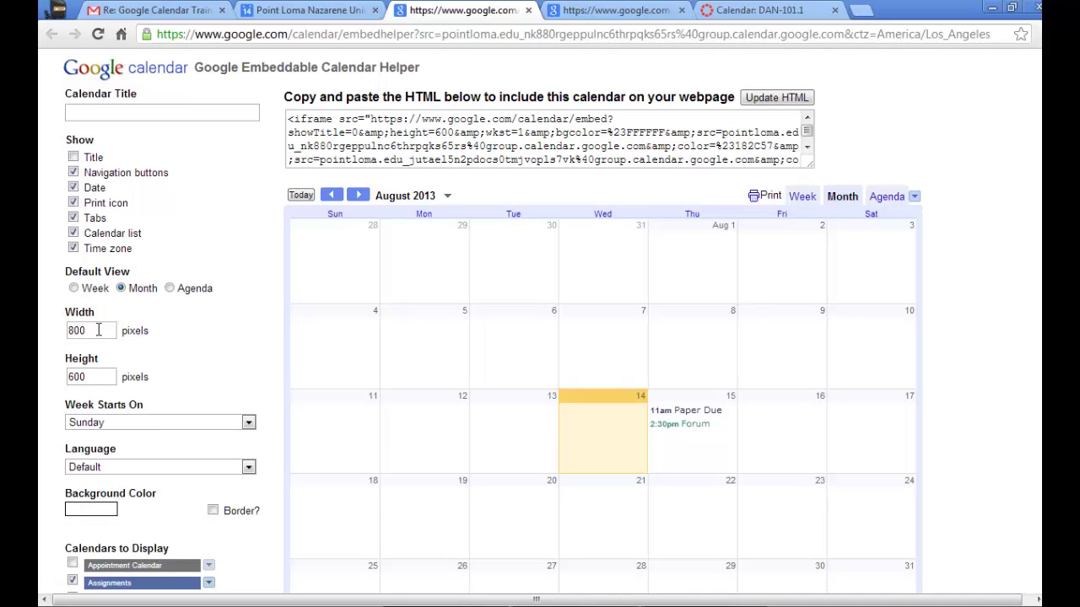
# Set the embed's width to 1020 and height to 760 pixels, and copy the updated HTML code.
pyautogui.moveTo(100, 330); pyautogui.dragTo(42, 336)
pyautogui.write('102')
pyautogui.press('Tab')
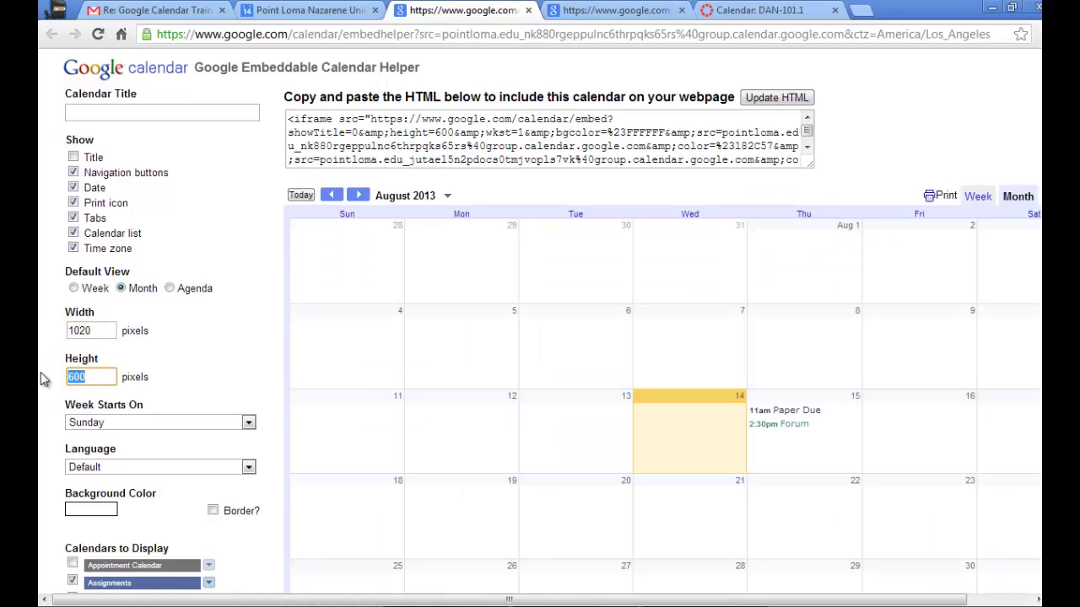
pyautogui.write('760')
pyautogui.click(748, 101)
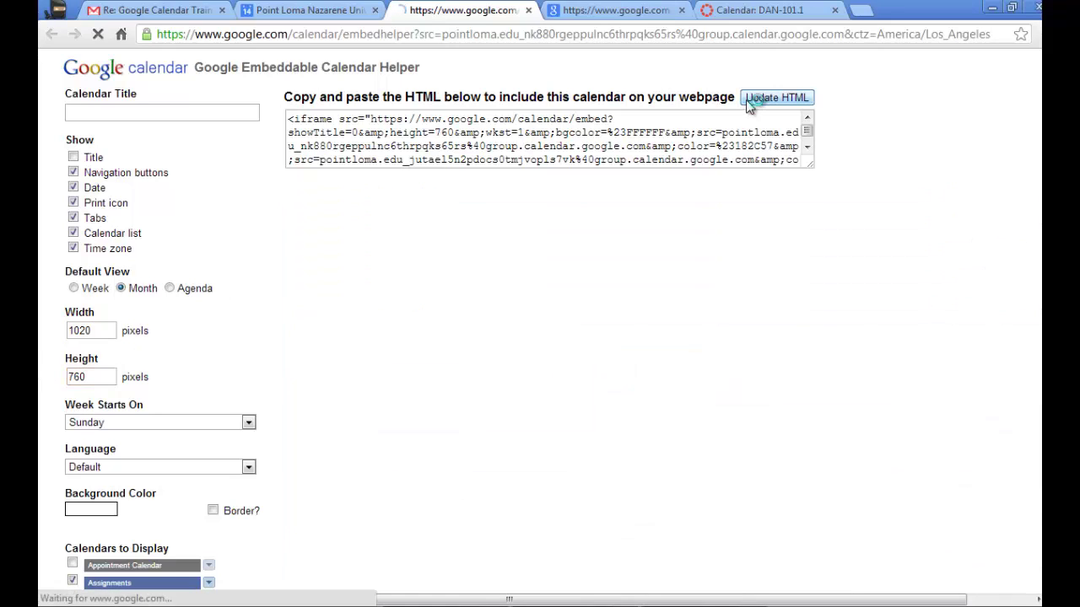
pyautogui.click(675, 135)
pyautogui.hotkey('ctrl', 'c')
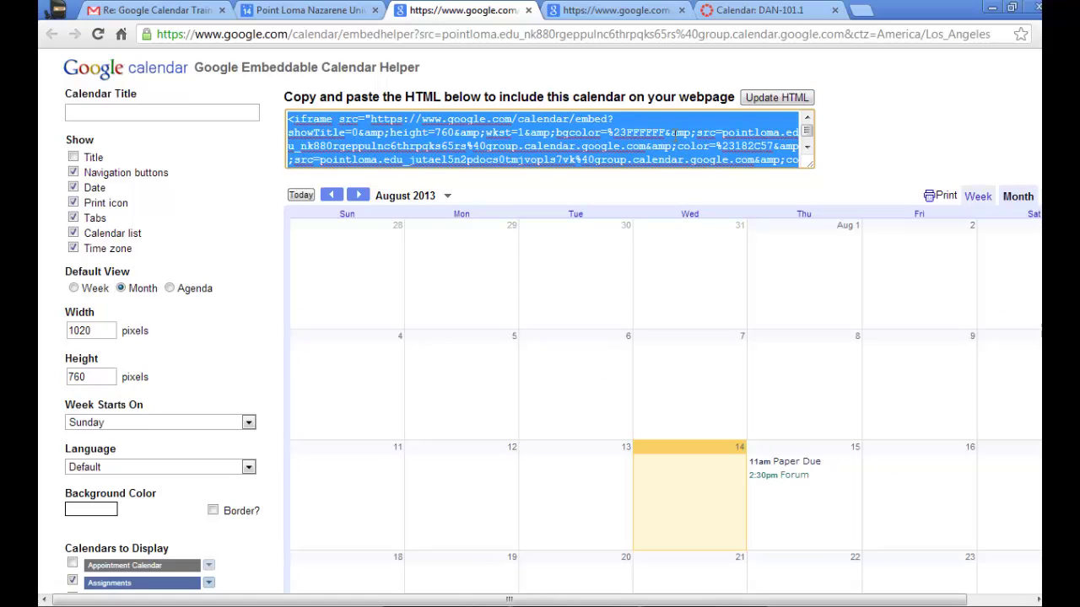
# Switch to Canvas and create a new page named Calendar in the Training_Blogs course.
pyautogui.click(800, 11)
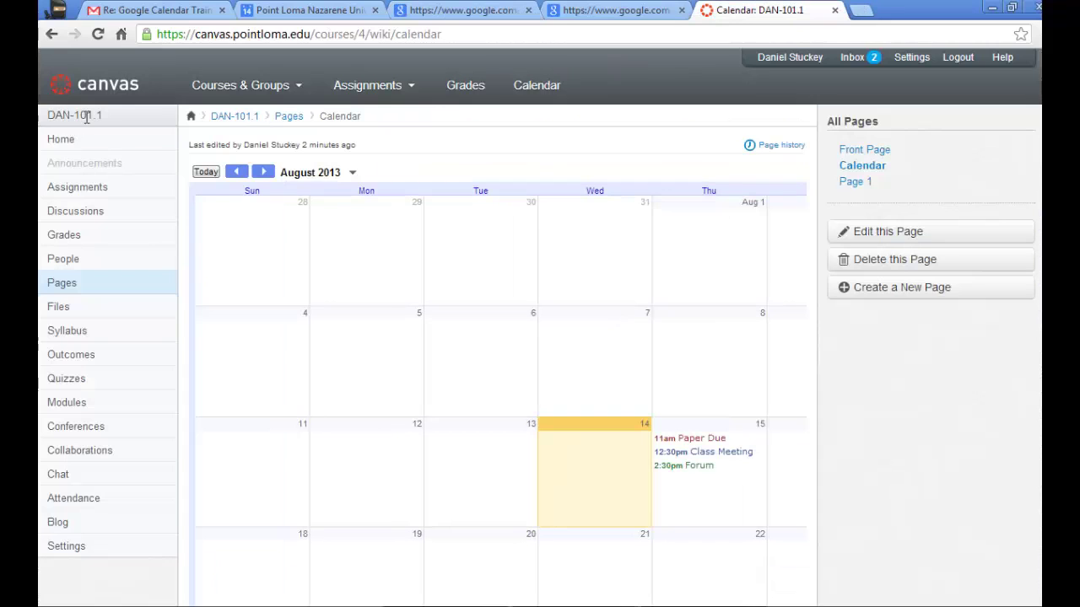
pyautogui.moveTo(236, 84)
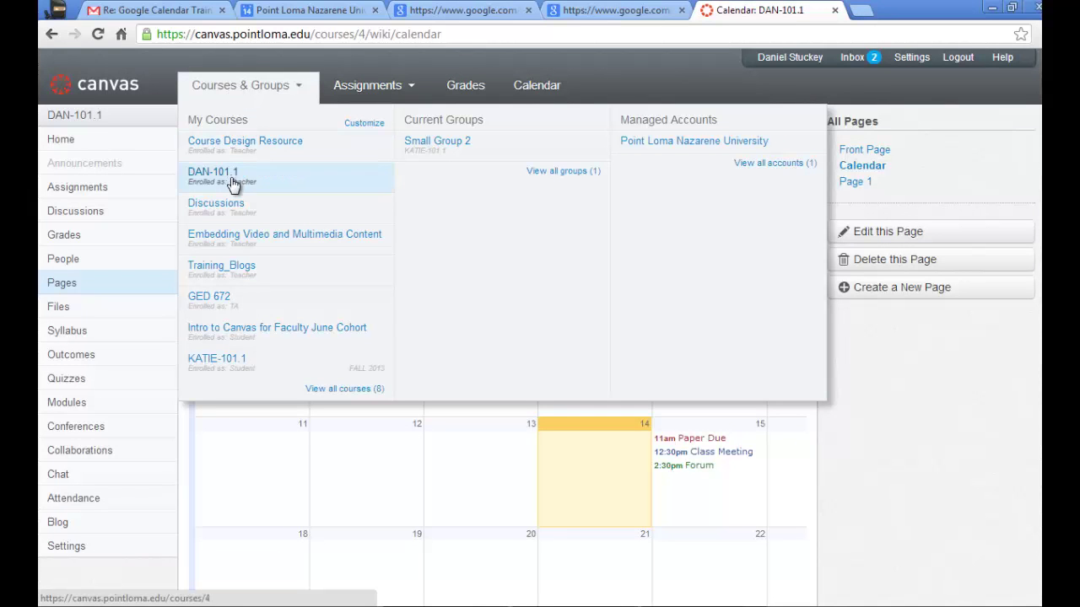
pyautogui.click(221, 266)
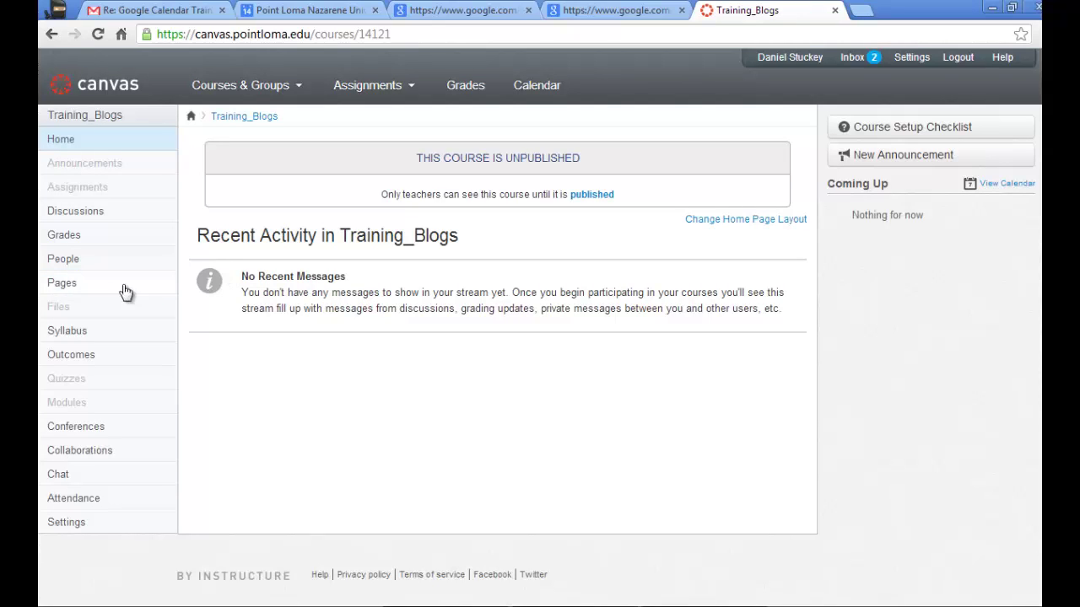
pyautogui.click(60, 290)
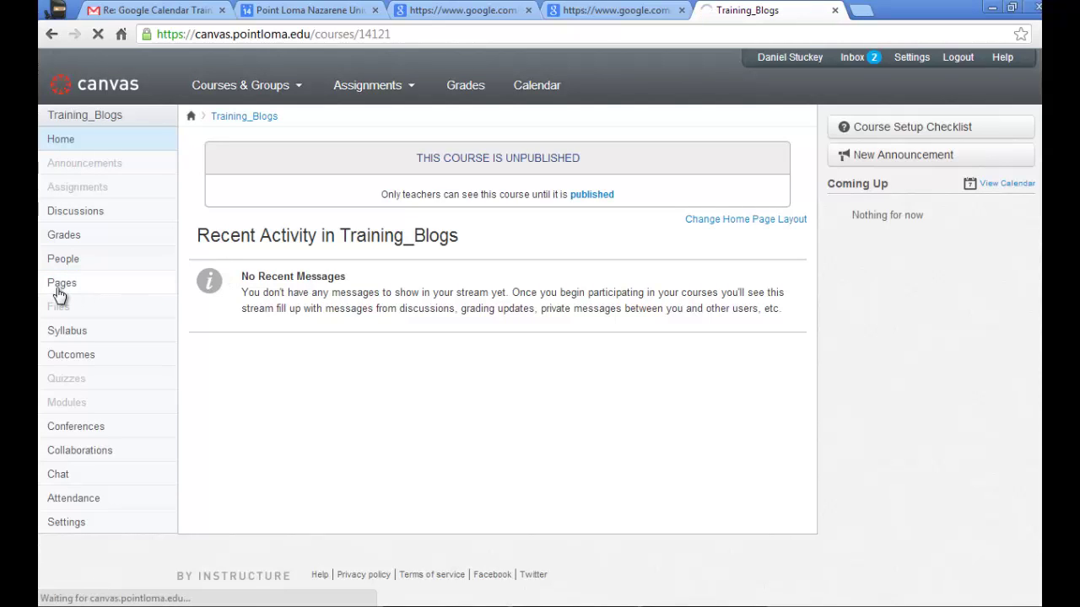
pyautogui.click(883, 235)
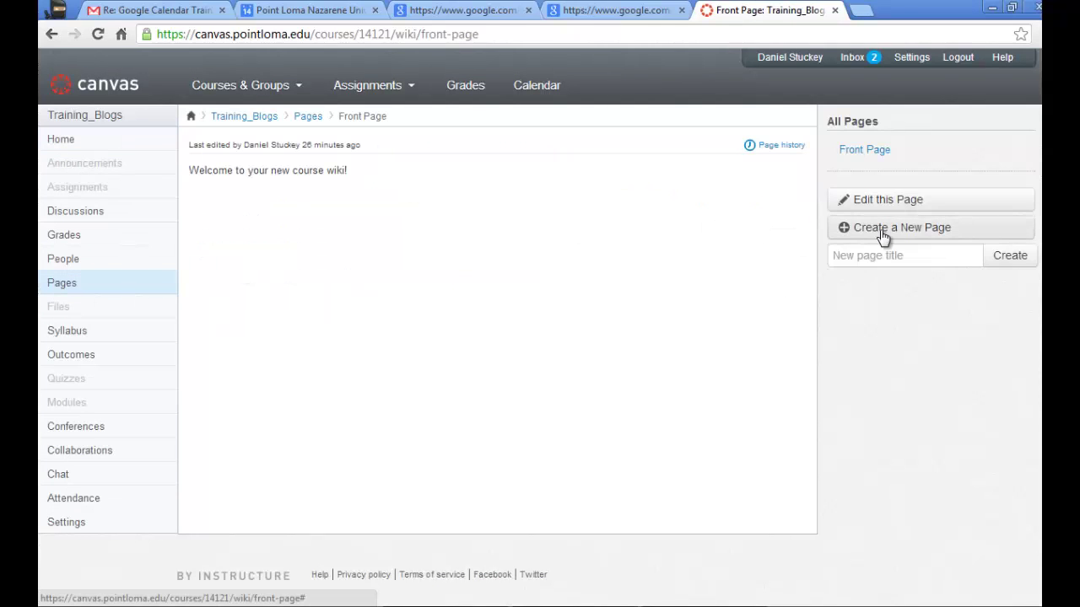
pyautogui.click(890, 254)
pyautogui.write('Calendar')
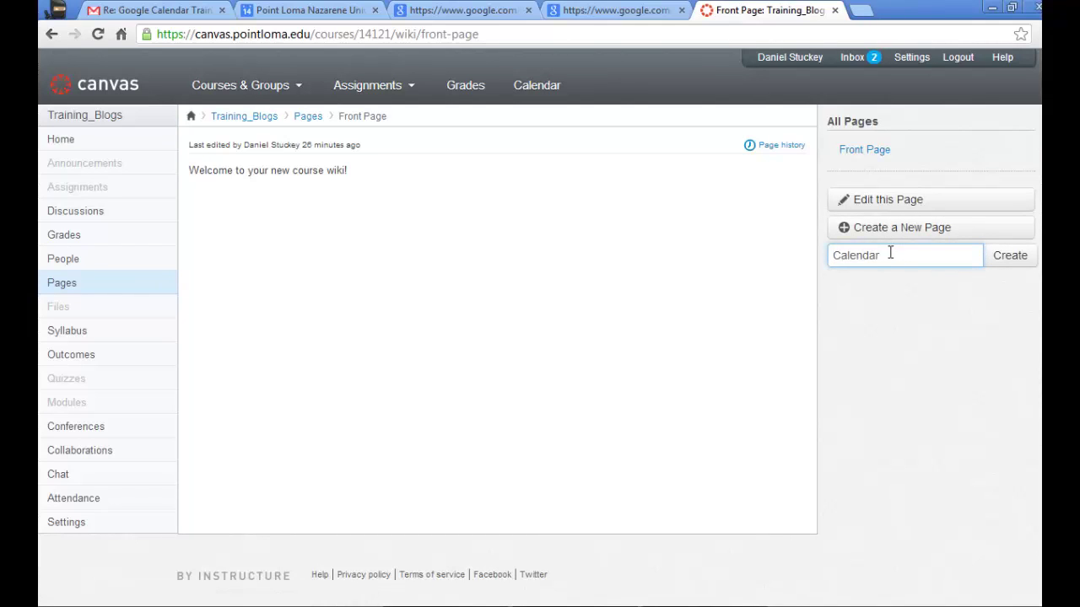
pyautogui.click(1025, 264)
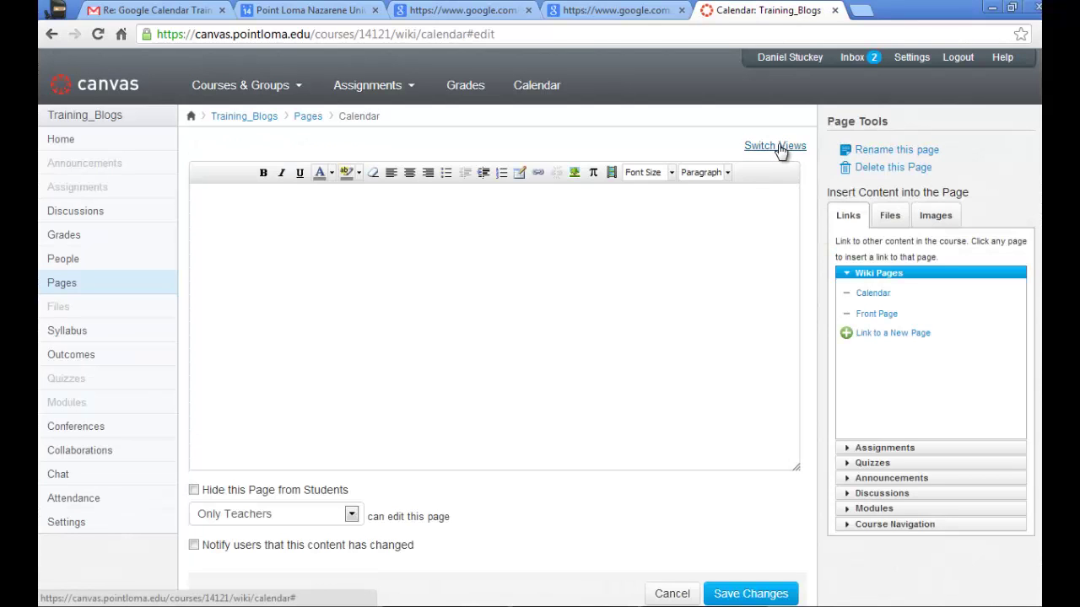
# Paste the copied embed code into the Calendar page's HTML view, save the page and open it.
pyautogui.click(776, 146)
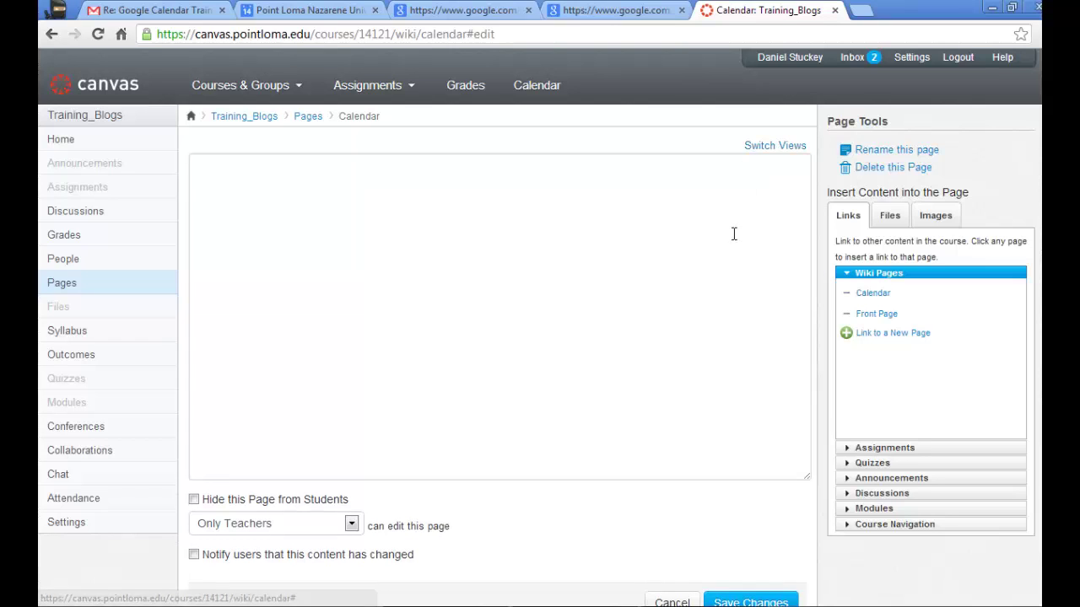
pyautogui.click(647, 295)
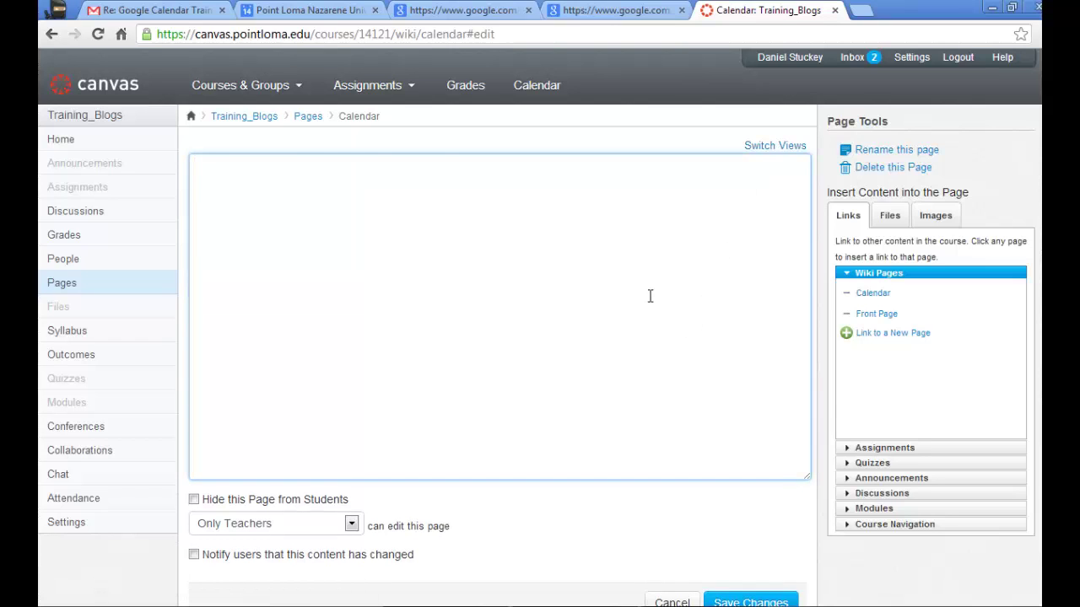
pyautogui.hotkey('ctrl', 'v')
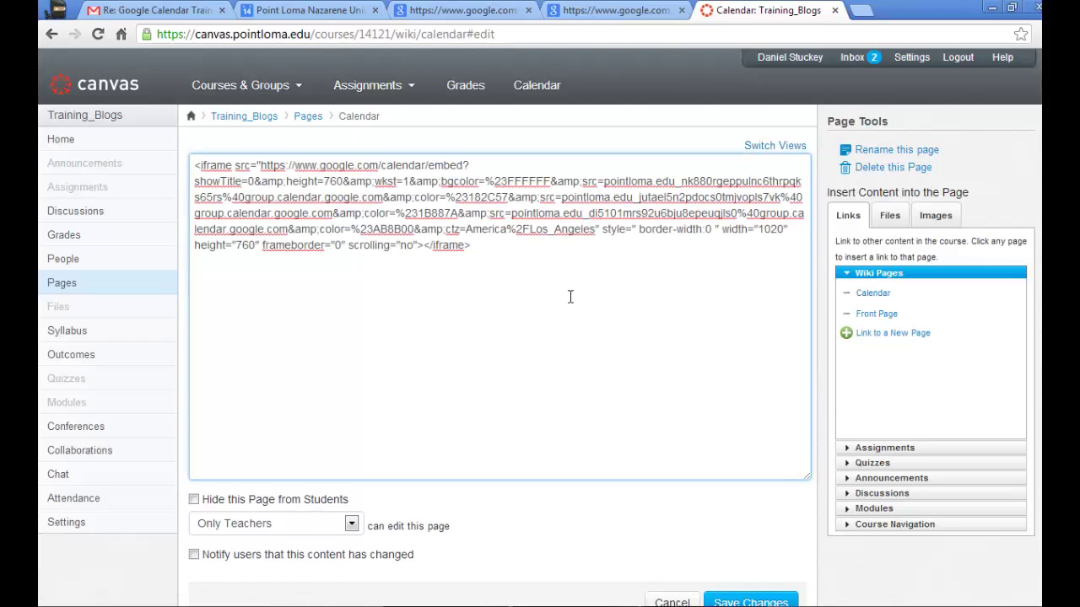
pyautogui.click(758, 602)
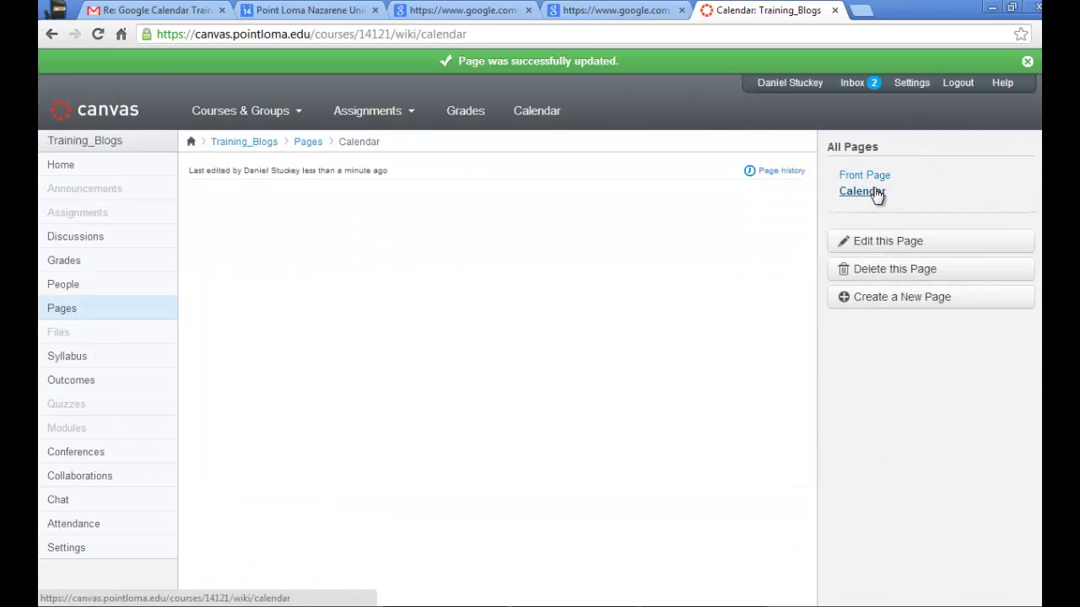
pyautogui.click(877, 194)
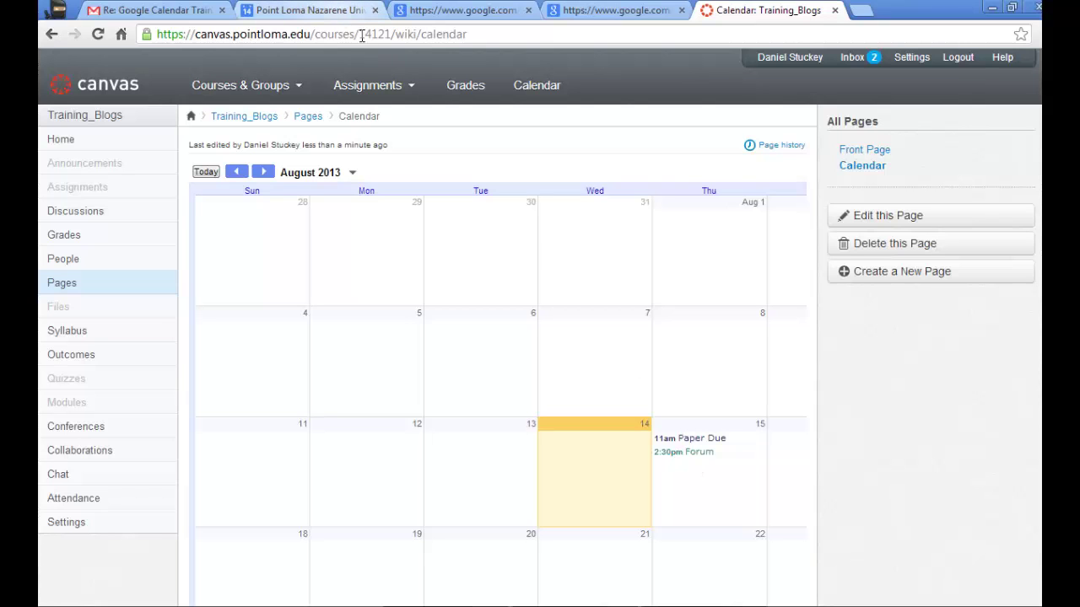
# Switch to Google Calendar and add an event named Class meeting on Thursday, August 15, 4:30am – 5:30am to the Section 2 calendar.
pyautogui.click(265, 10)
pyautogui.scroll(2, 226, 159)
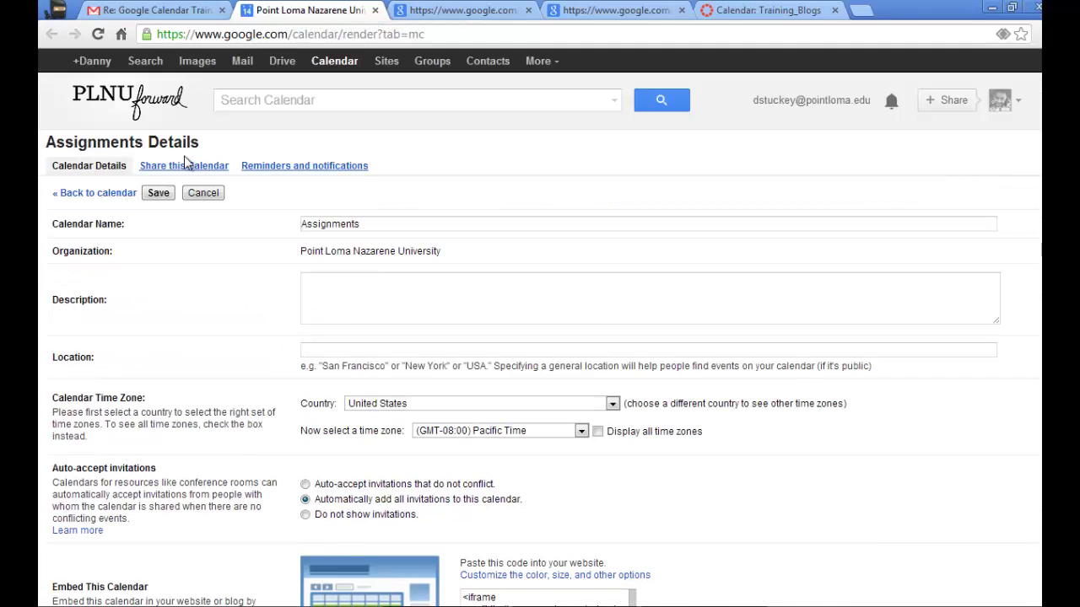
pyautogui.click(72, 196)
pyautogui.scroll(-6, 80, 434)
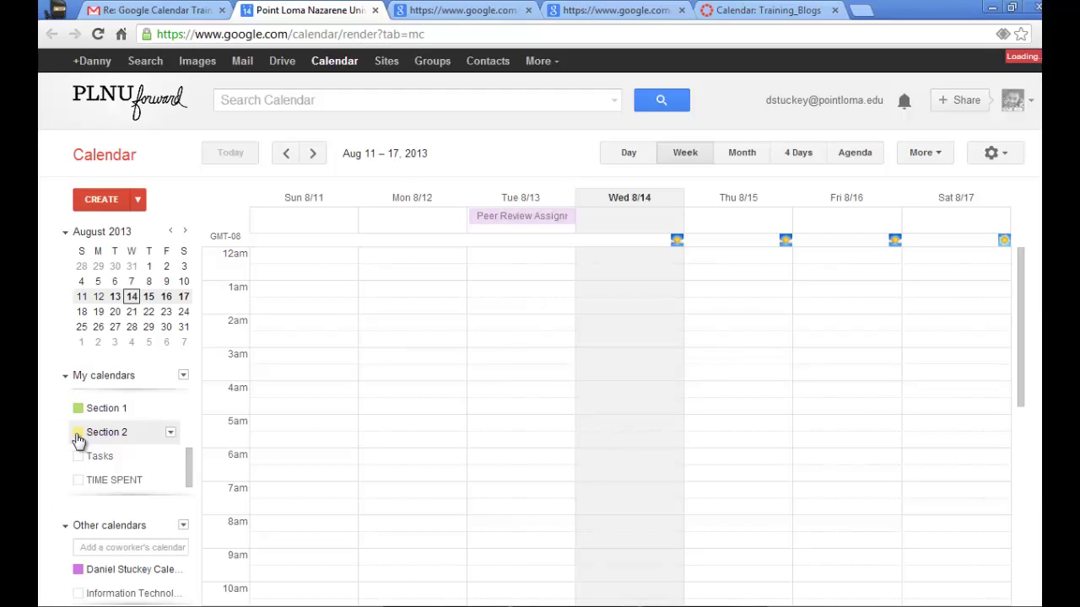
pyautogui.click(718, 413)
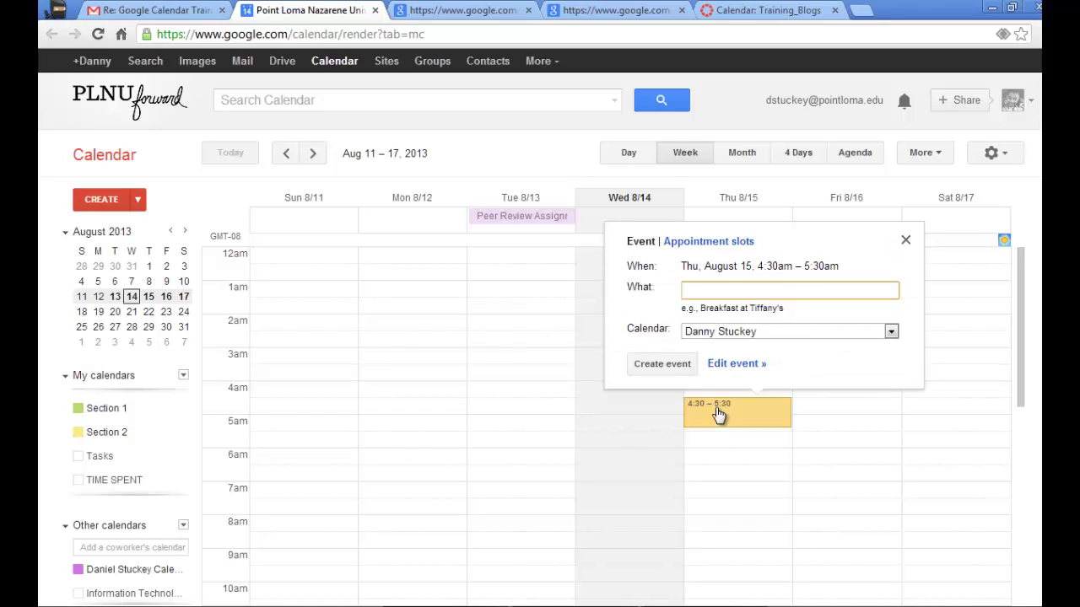
pyautogui.click(892, 329)
pyautogui.click(890, 333)
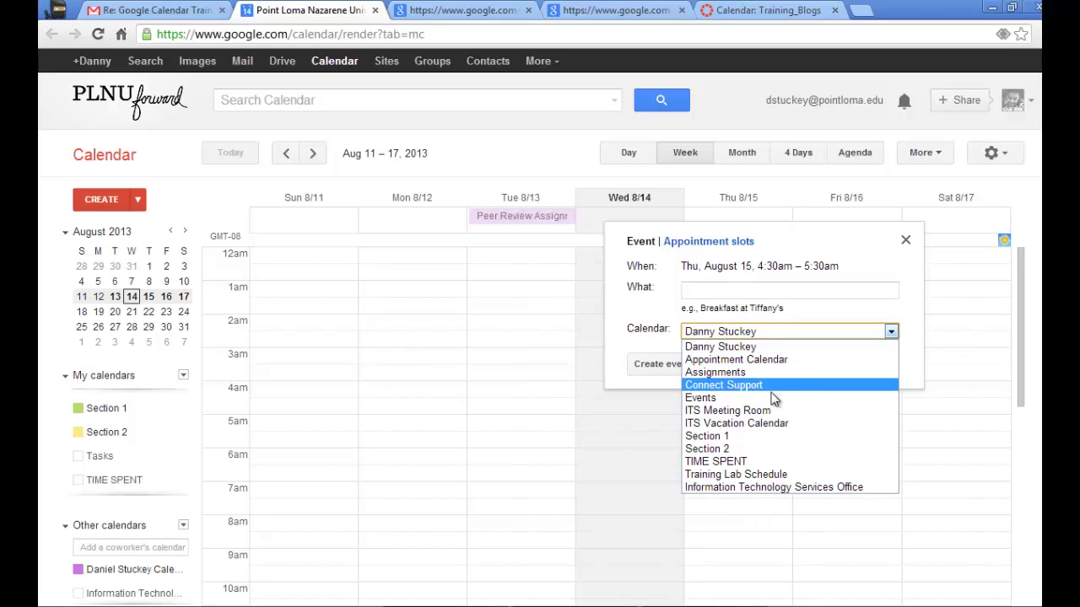
pyautogui.click(746, 451)
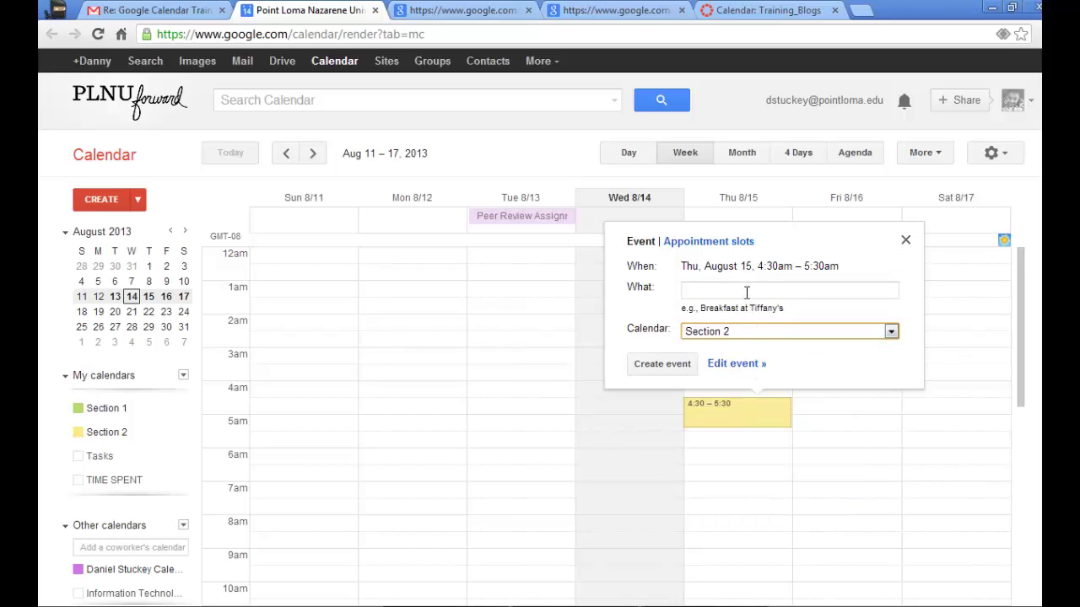
pyautogui.click(745, 291)
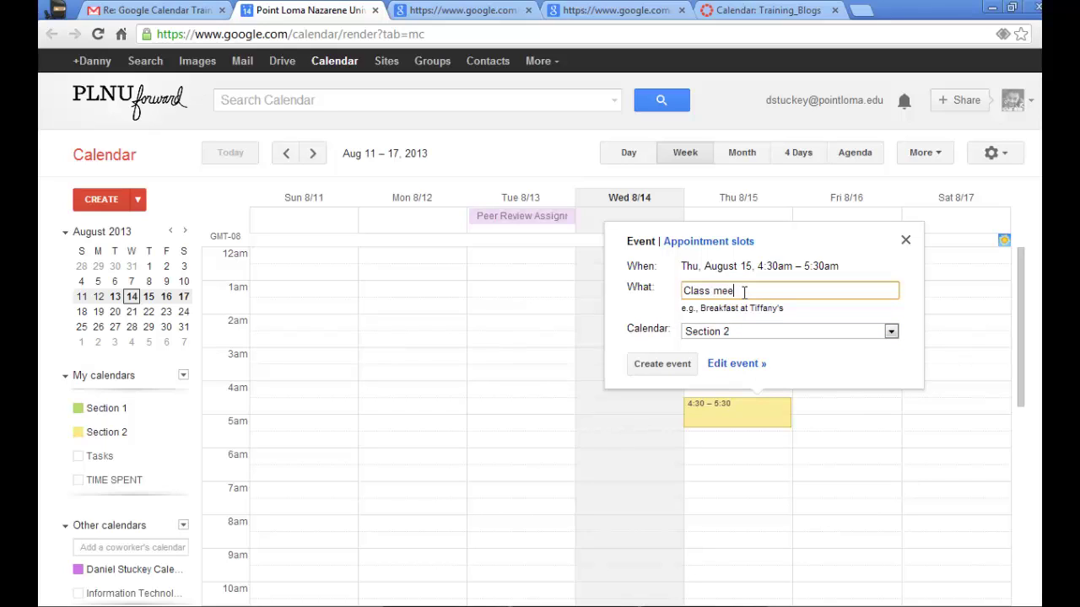
pyautogui.click(684, 368)
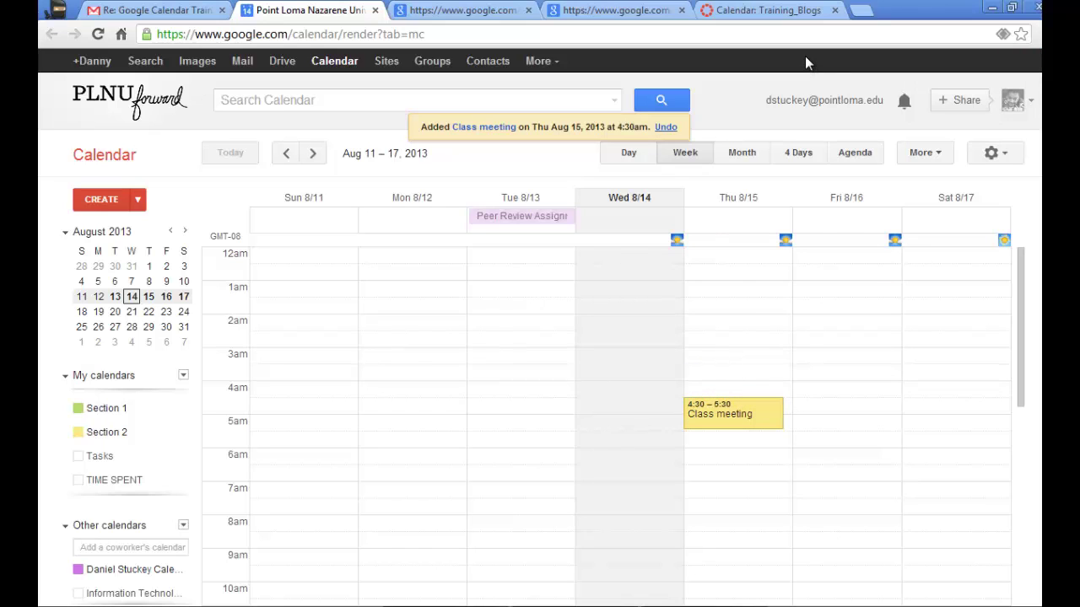
# Switch to Canvas and reload the Training_Blogs Calendar page to check for the Section 2 class meeting.
pyautogui.click(764, 17)
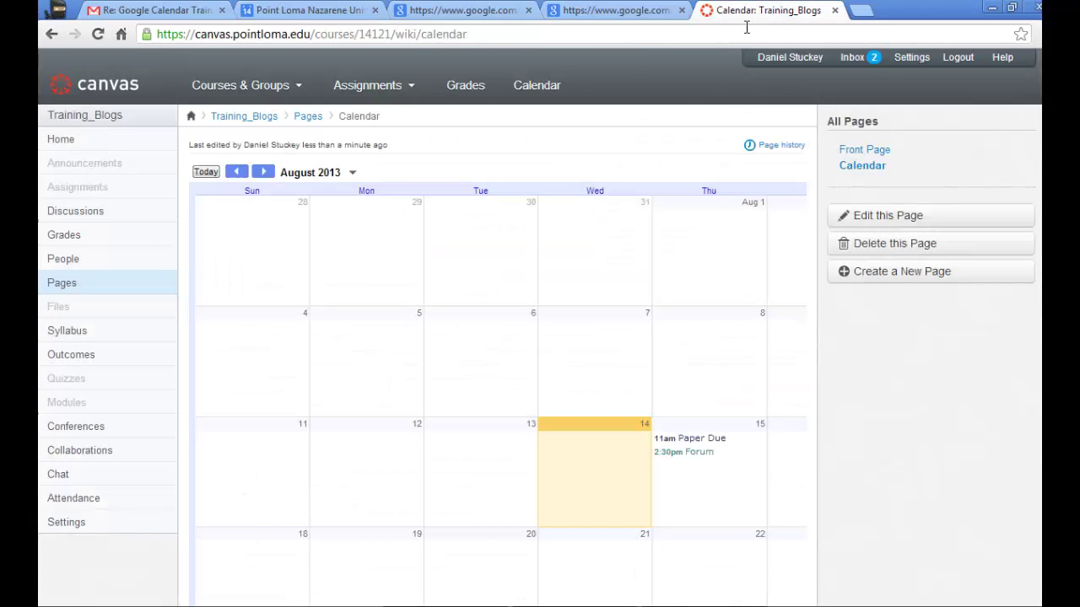
pyautogui.click(98, 34)
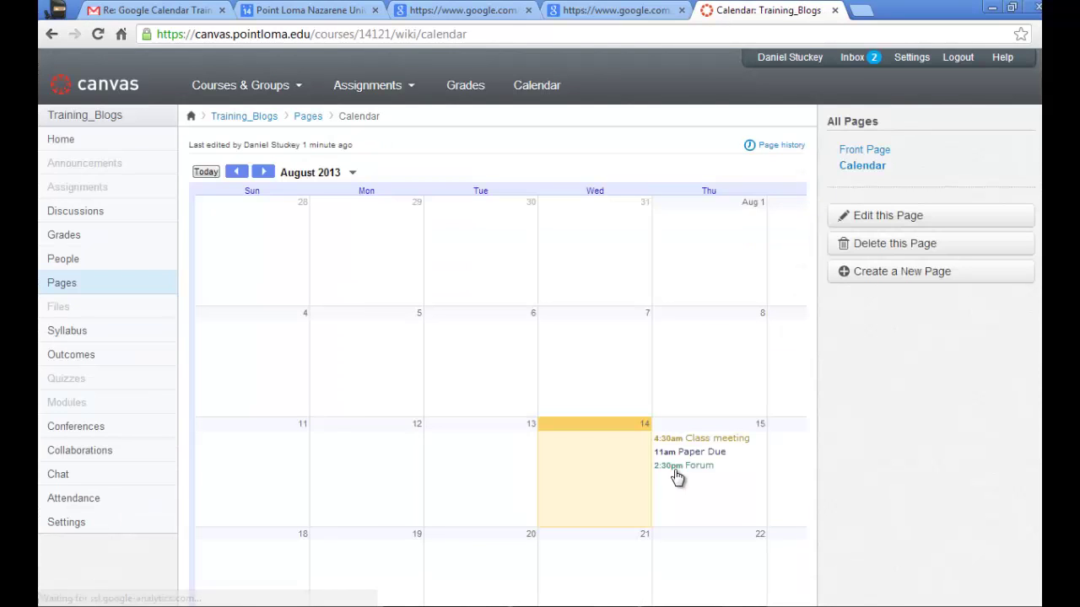